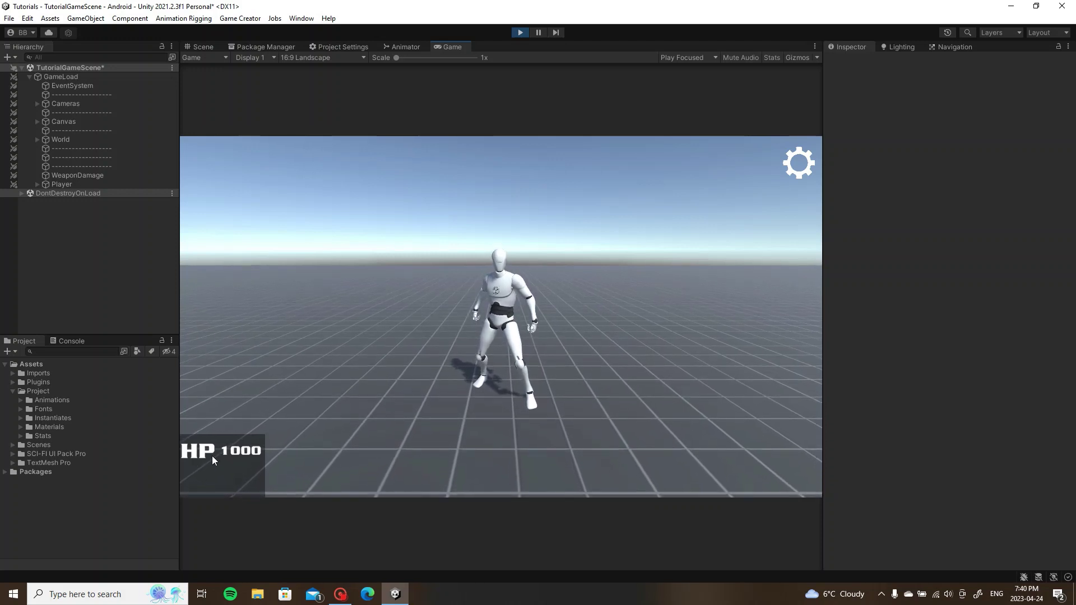
Step: Run the player character back and forth in the running game to preview the finished HP display
key("s")
key("w")
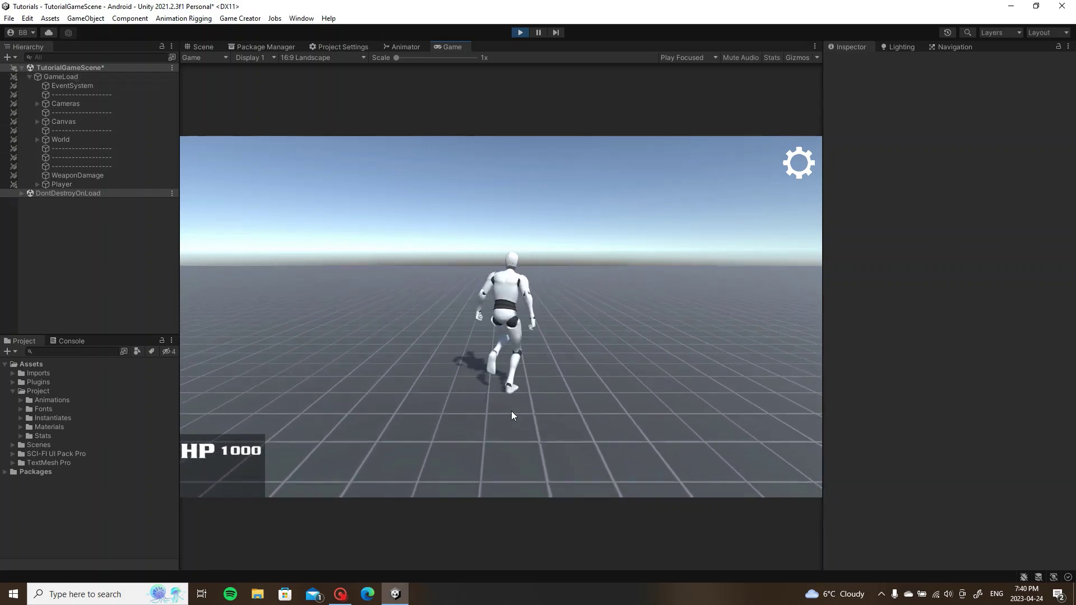
key("s")
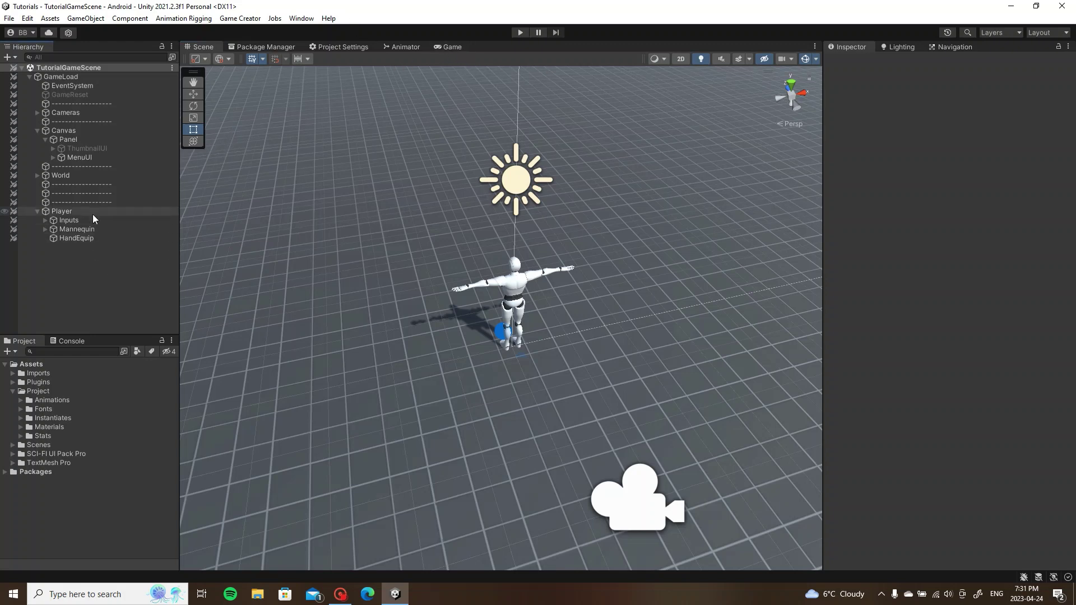
Step: Create an empty child object named Health under Player
left_click(438, 44)
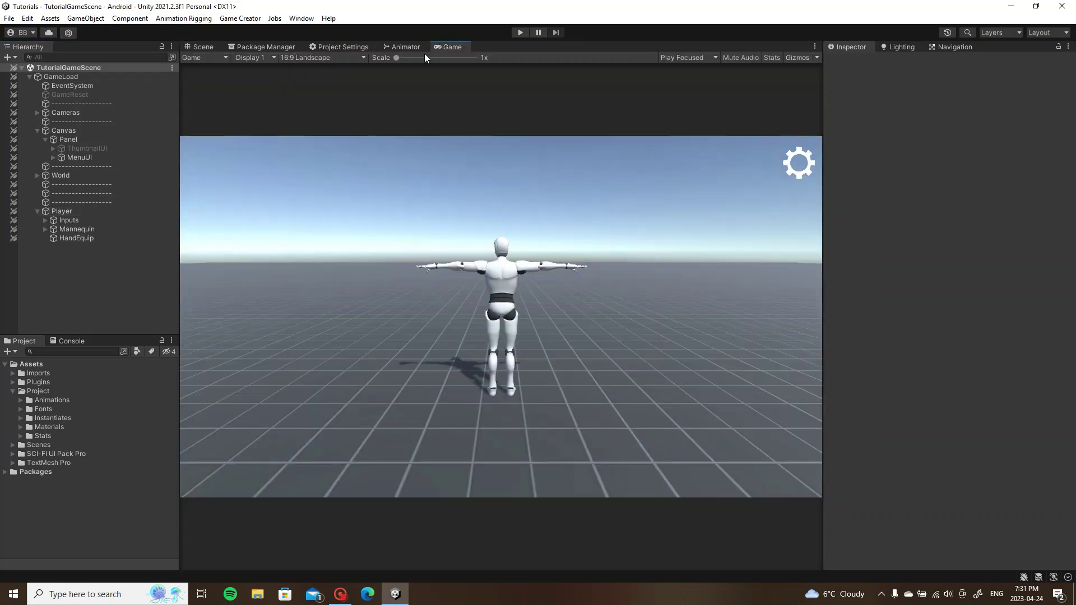
left_click(66, 211)
right_click(66, 211)
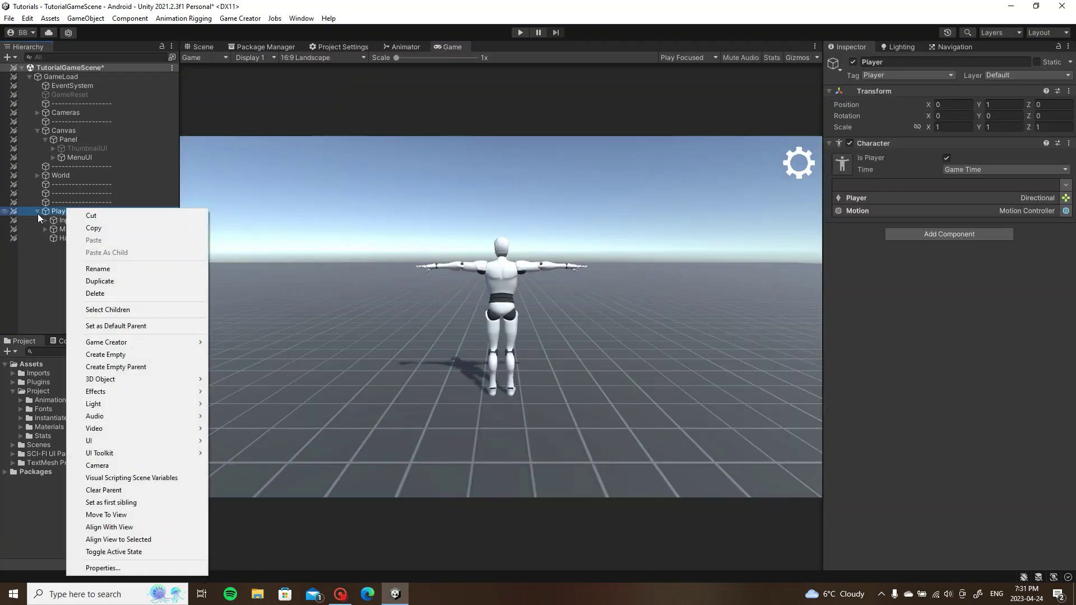
left_click(38, 212)
right_click(67, 210)
left_click(106, 355)
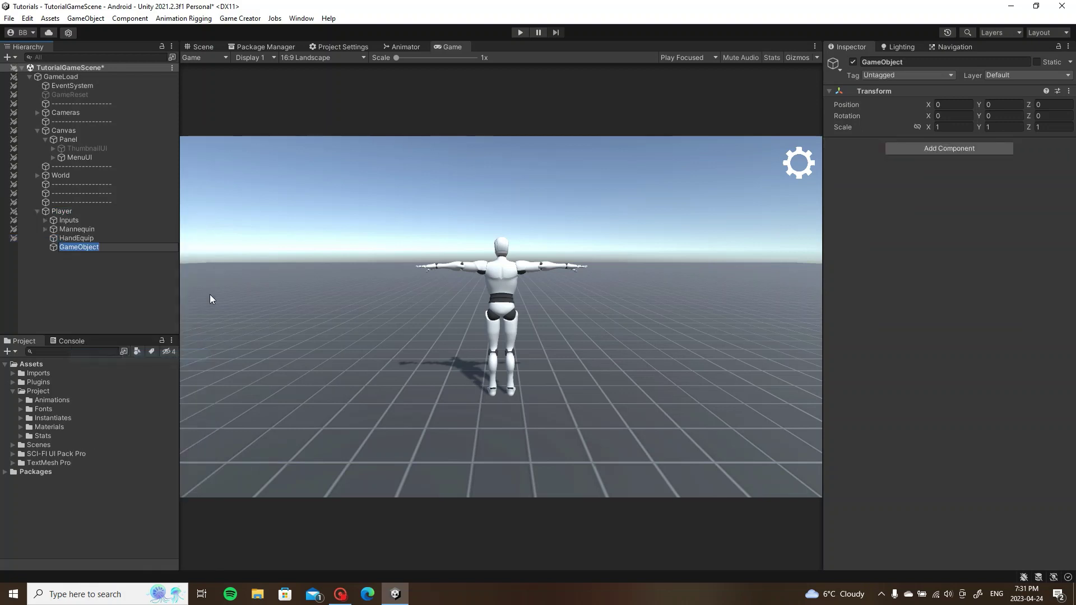
type("Health")
key("Return")
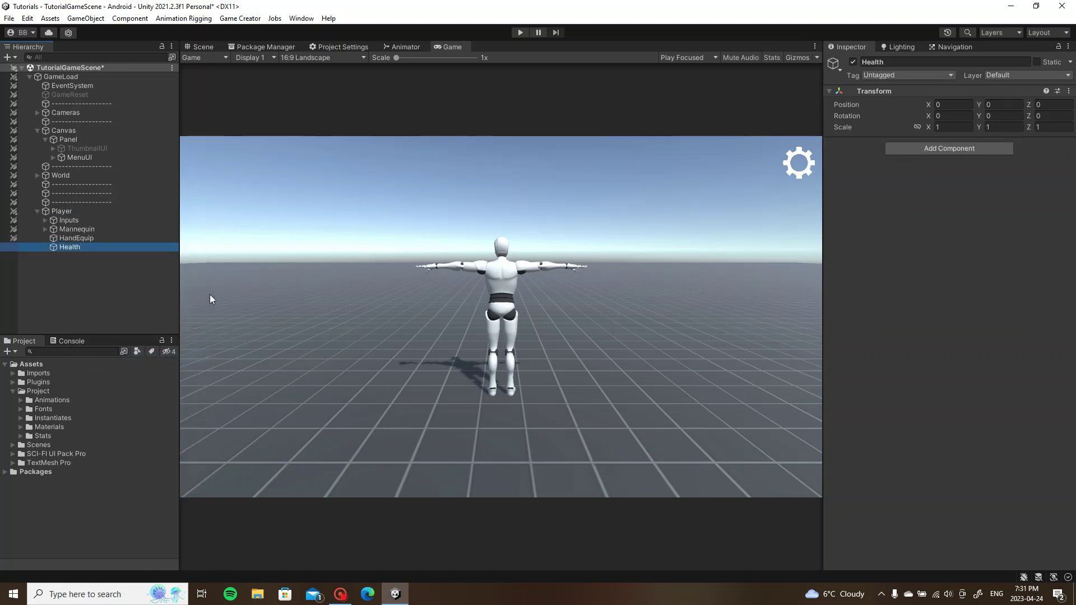
Step: Add a Local List Variables component to Health and set its value type to Number
left_click(916, 148)
type("loca")
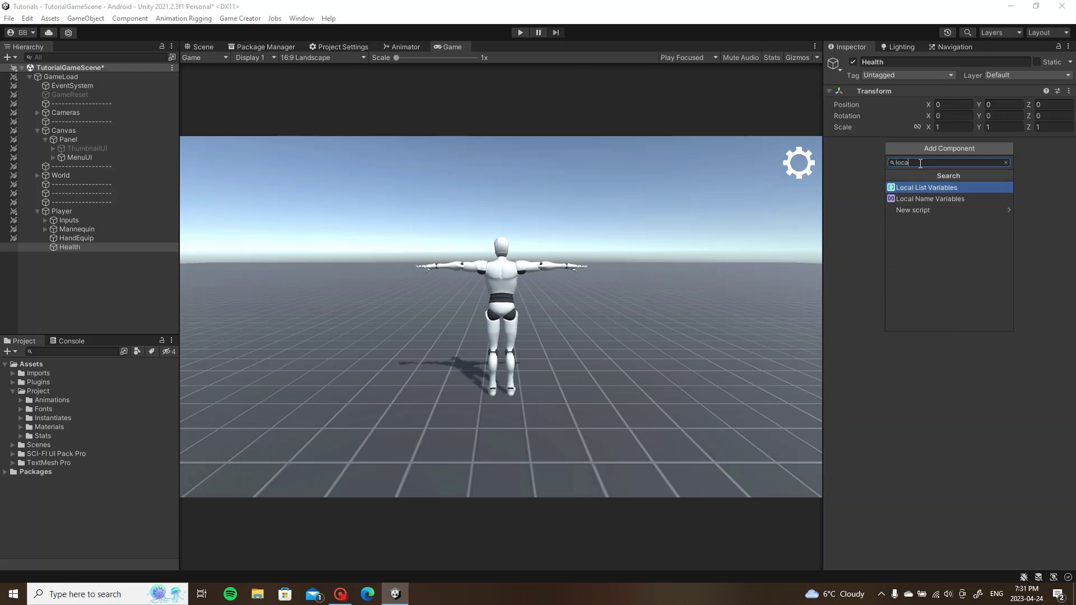
left_click(949, 186)
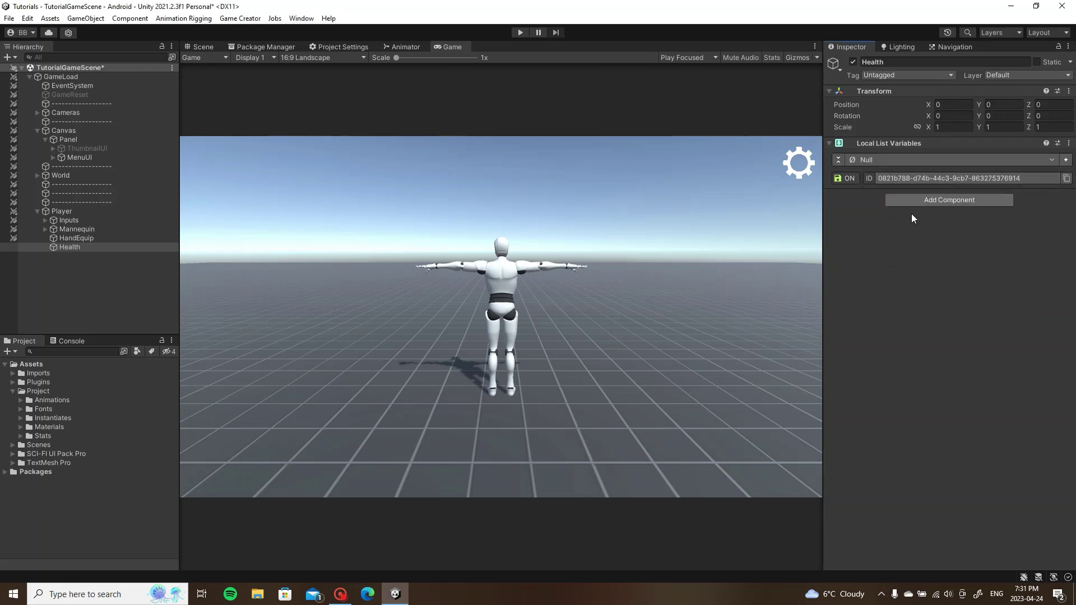
left_click(1047, 158)
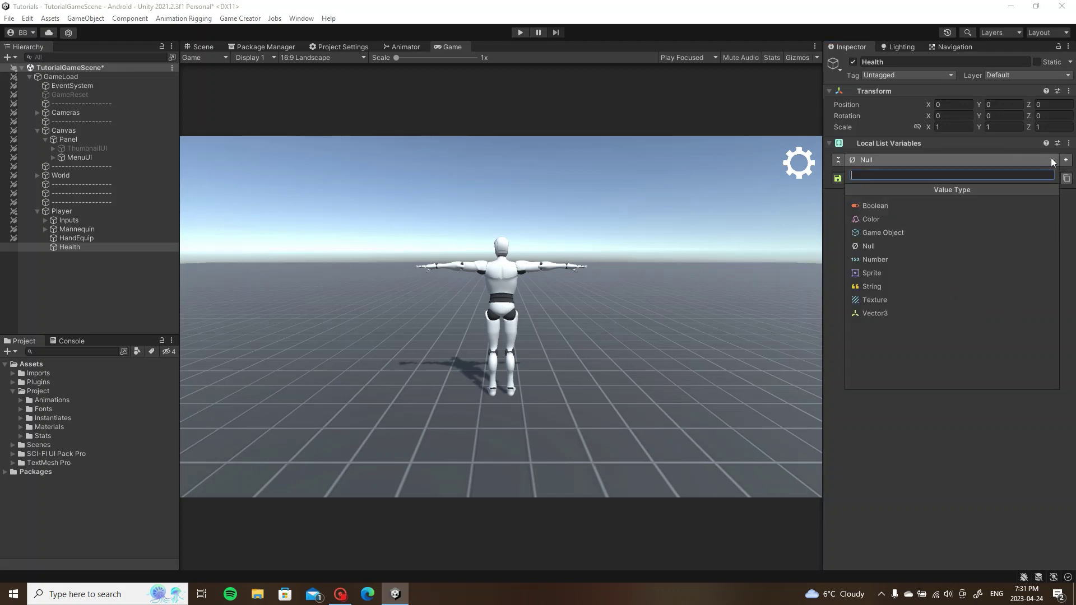
left_click(877, 261)
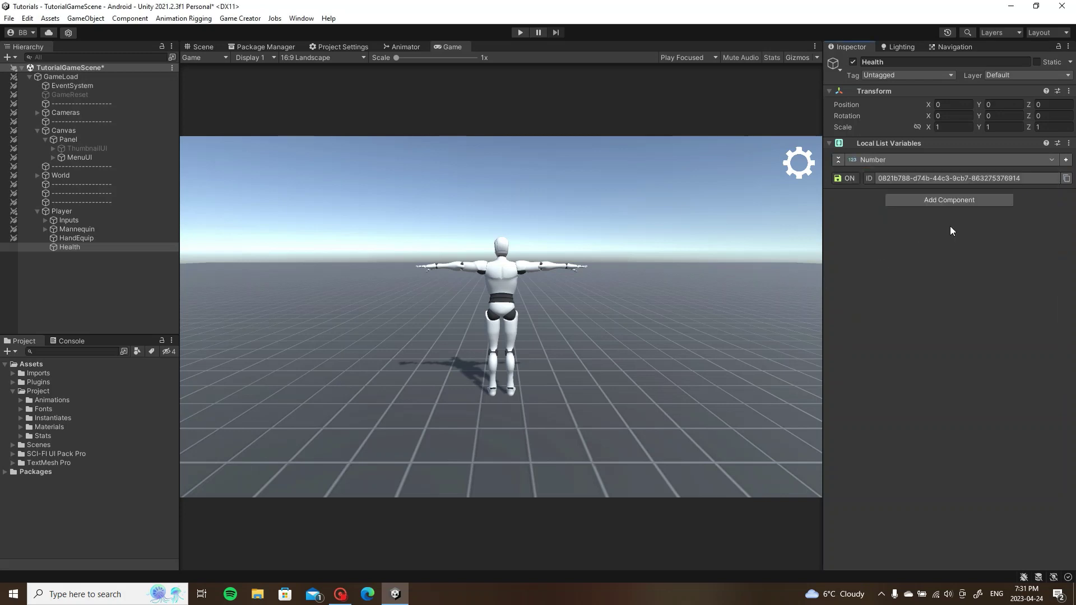
Step: Add an entry to Health's number list and set its value to 1000
left_click(1066, 160)
left_click(847, 190)
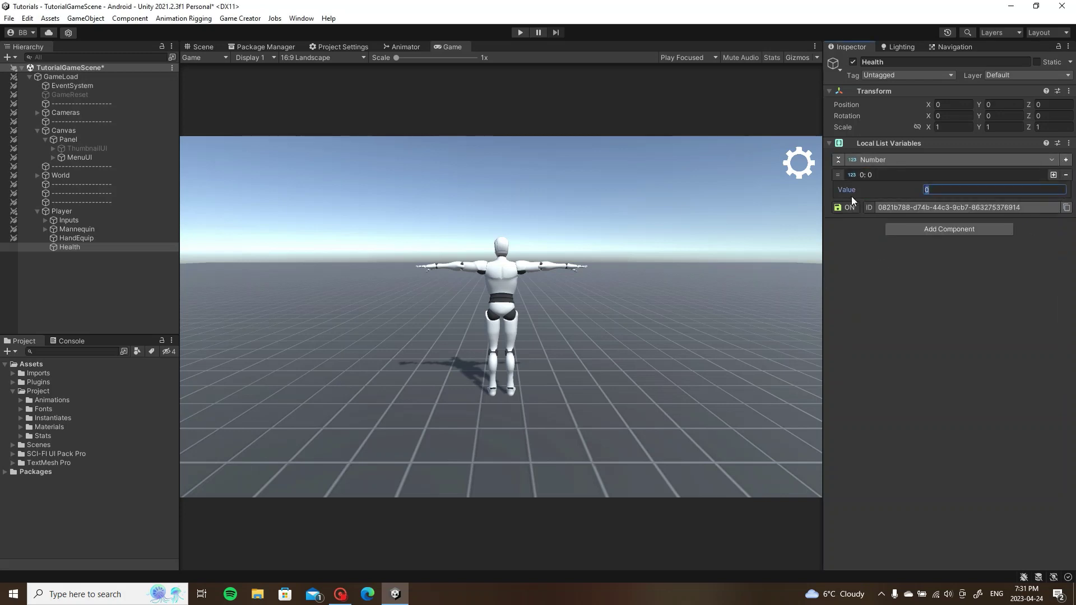
type("1000")
key("Return")
left_click(920, 174)
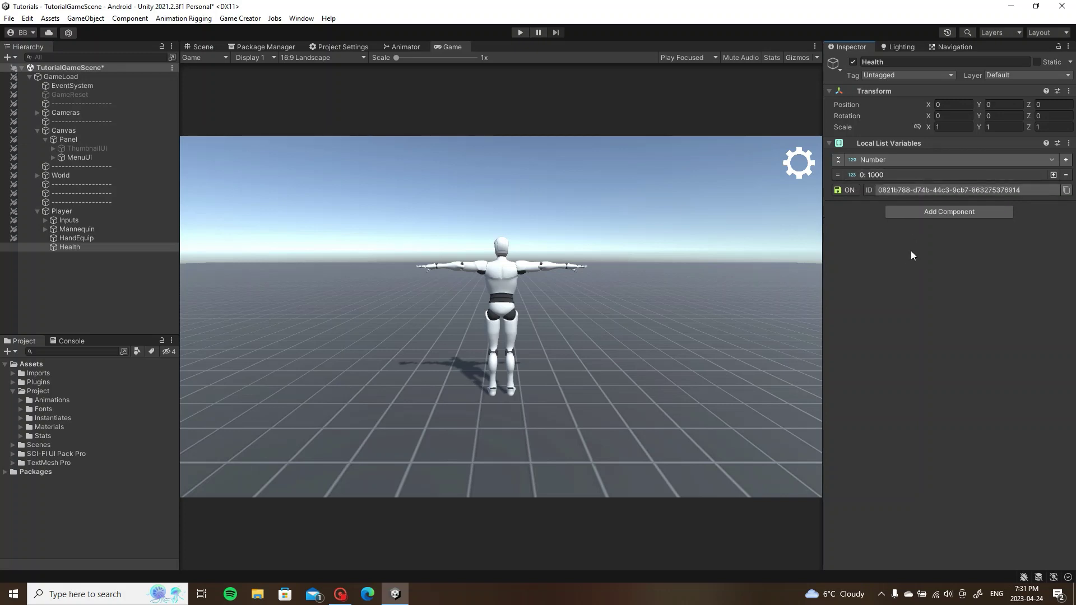
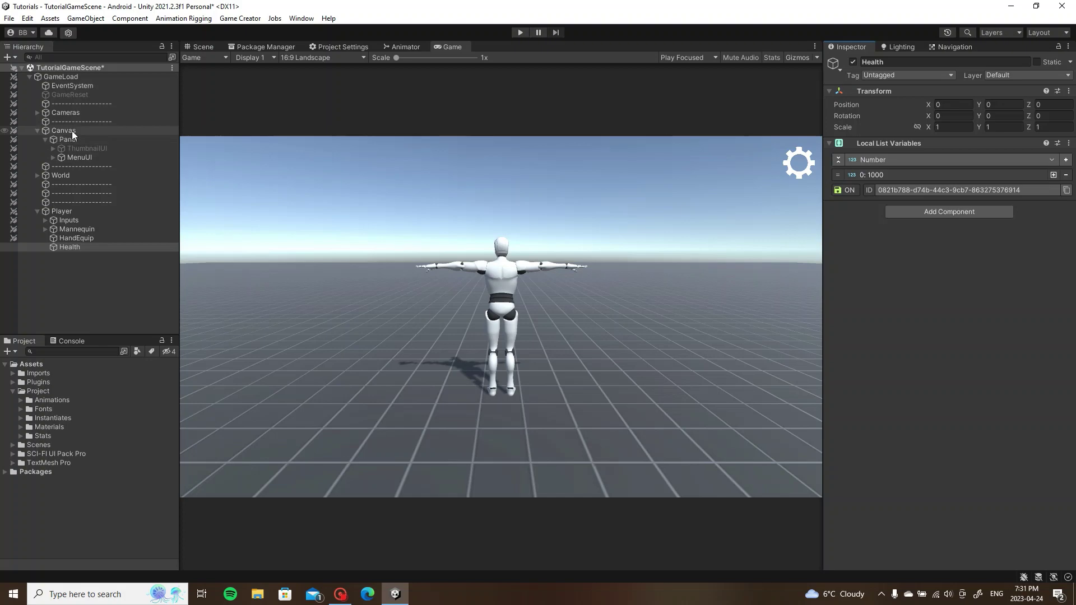
Step: Create an empty object named PlsyerStats under the canvas's Panel and anchor it to bottom left
left_click(203, 46)
left_click(84, 130)
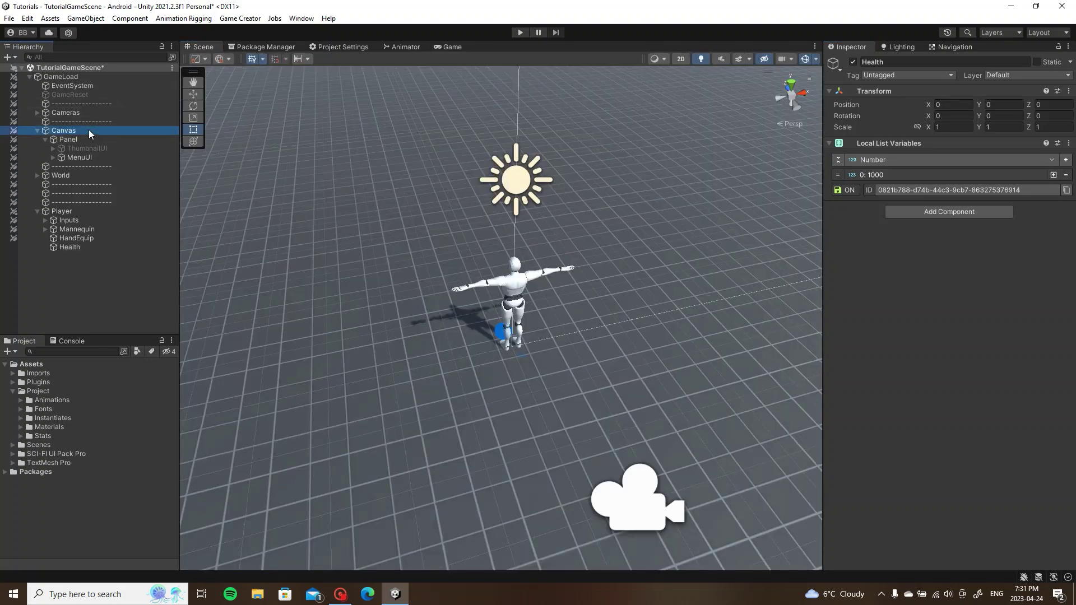
key("f")
left_click(792, 97)
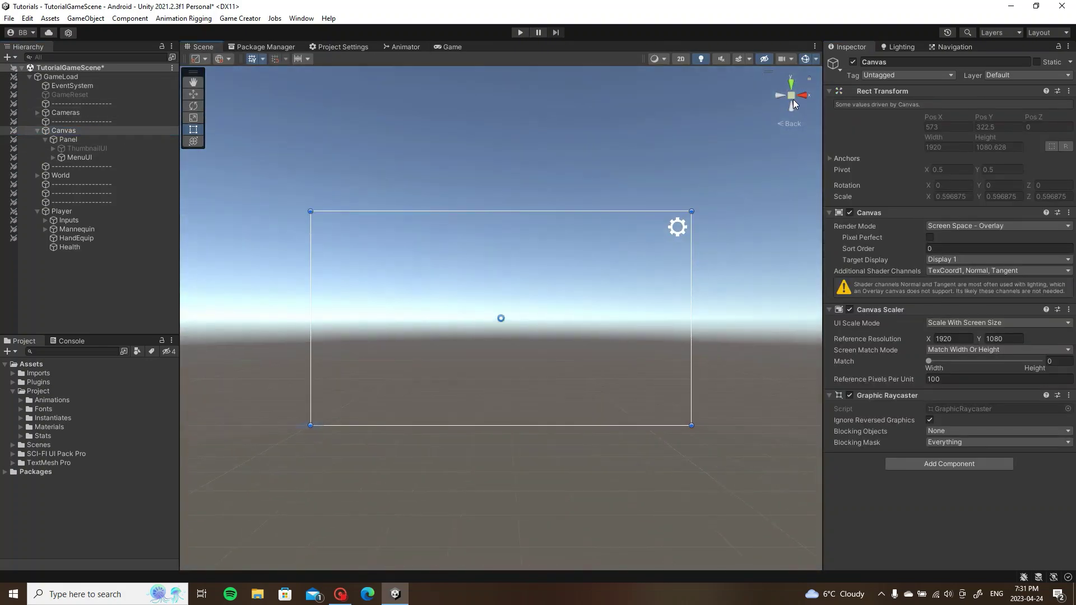
right_click(58, 139)
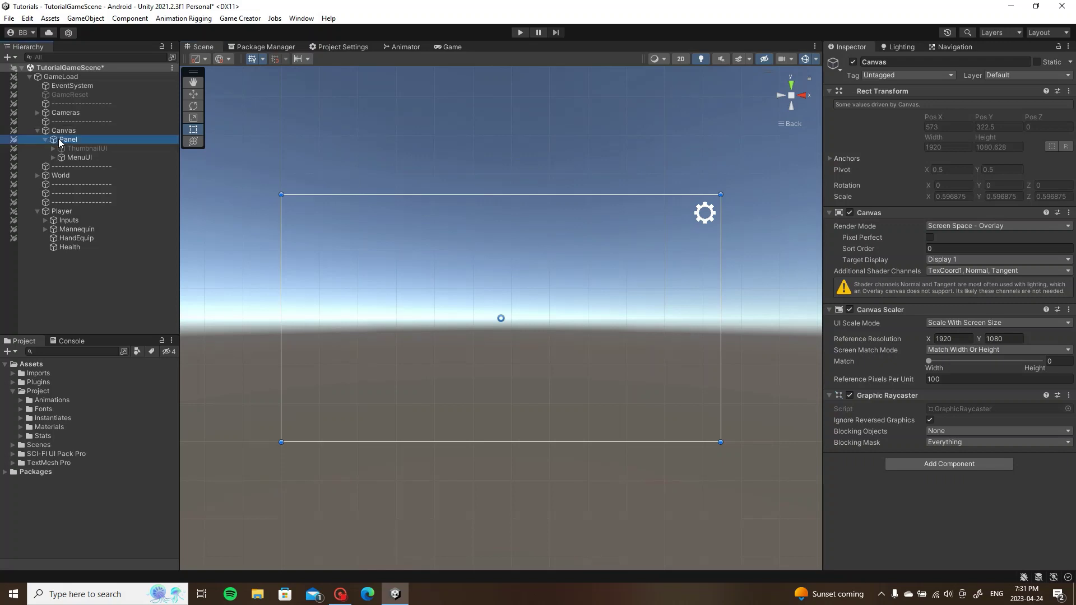
left_click(139, 287)
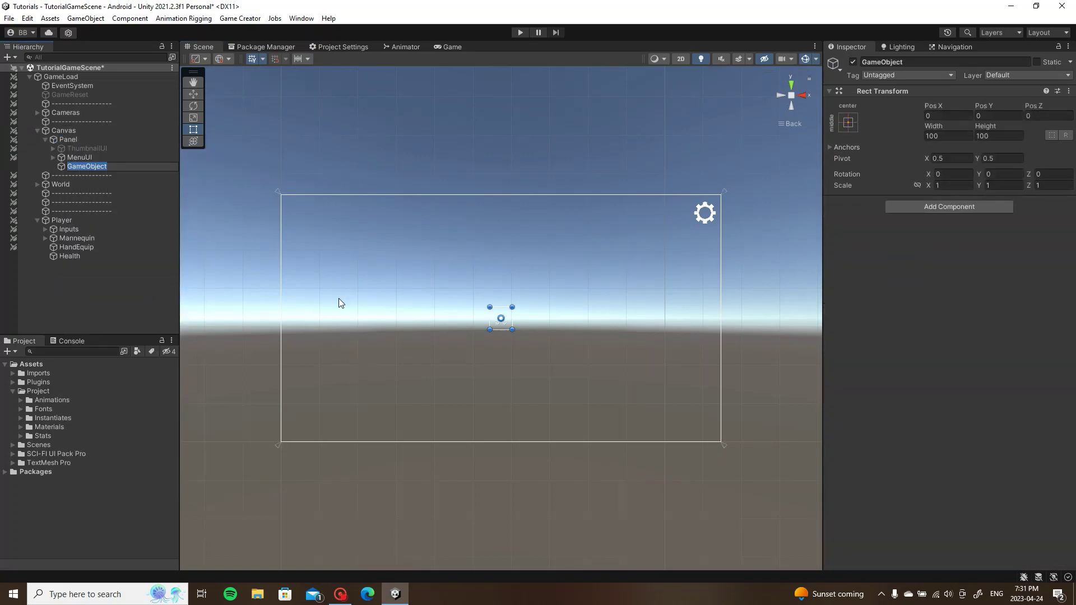
type("PlsyerStats")
key("Return")
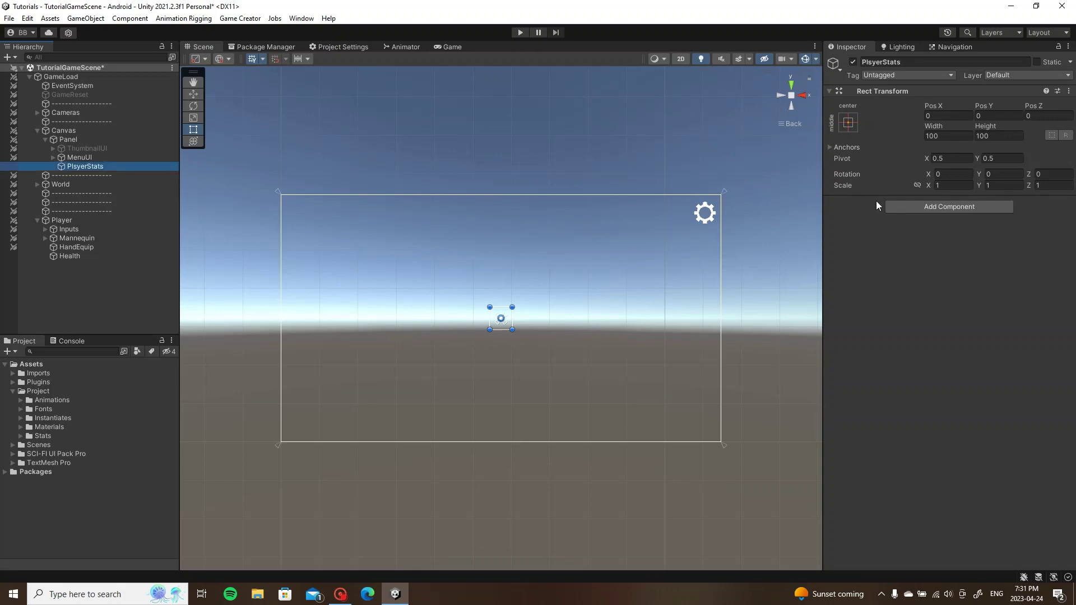
left_click(851, 124)
left_click(883, 253)
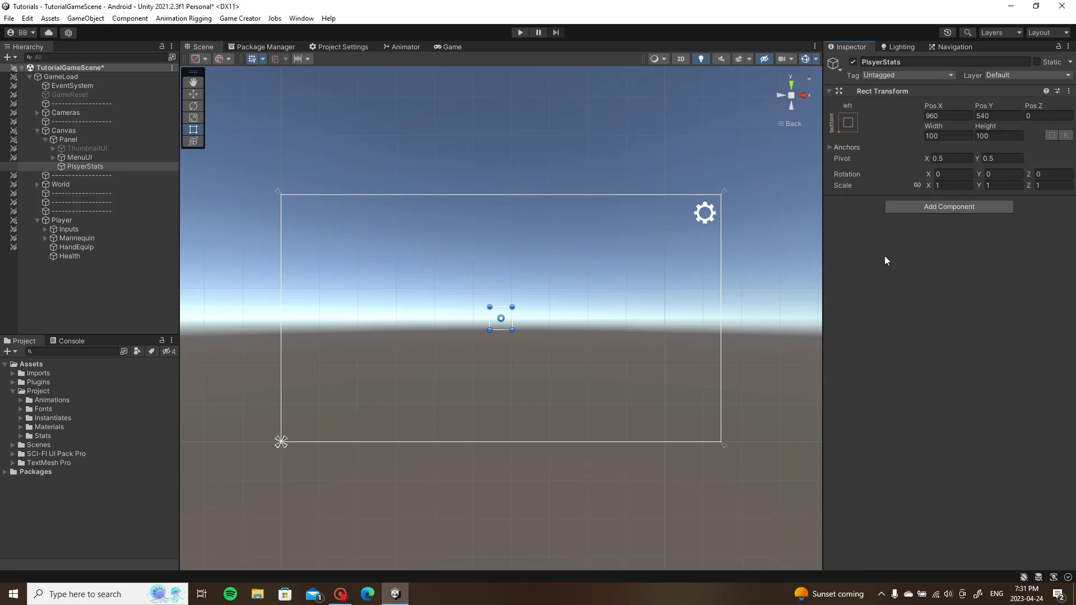
Step: Add an Image component to the stats object and set its color to black with alpha 100
left_click(933, 207)
type("image")
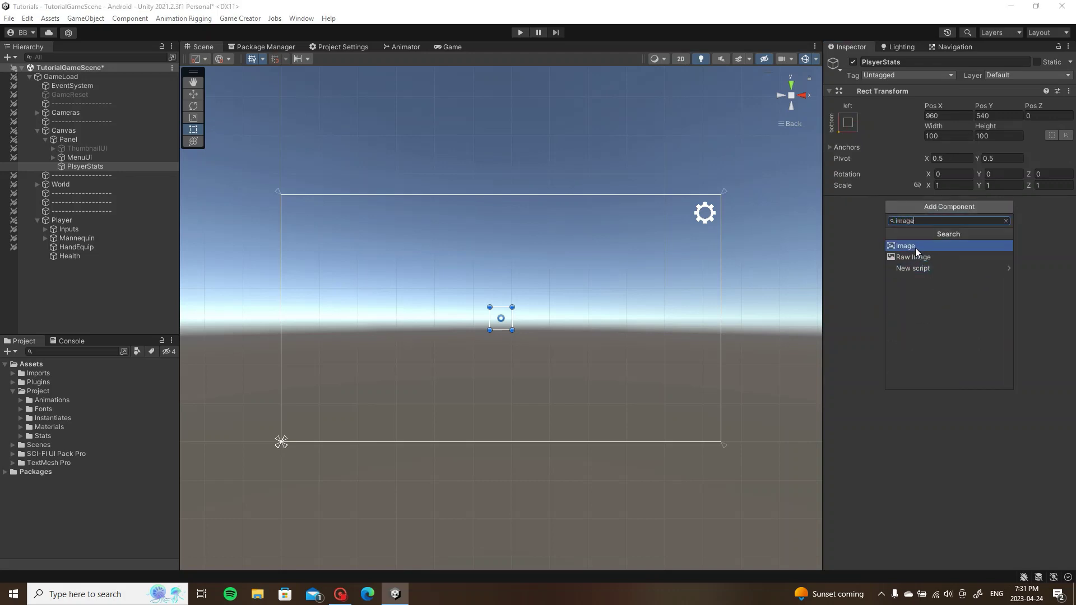
left_click(916, 248)
left_click(933, 239)
left_click_drag(1025, 292, 975, 353)
left_click(1065, 449)
type("100")
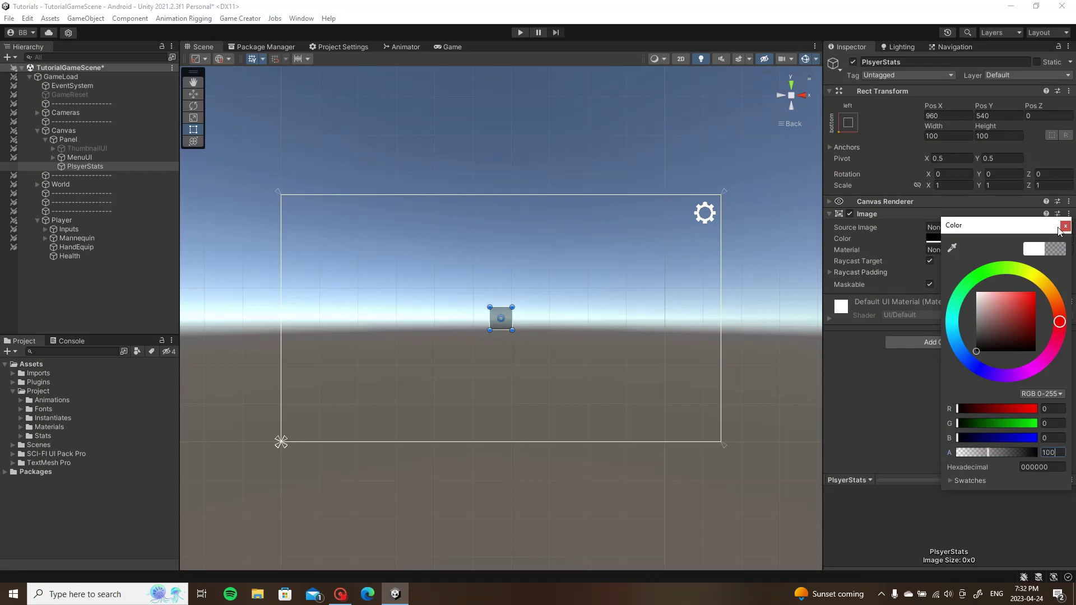
left_click(1065, 226)
Step: Move the stats image to the canvas's lower-left corner and size it to about 255 by 190
left_click(997, 116)
type("0")
left_click(947, 116)
type("0")
scroll(346, 436, "up", 2)
left_click_drag(304, 409, 340, 391)
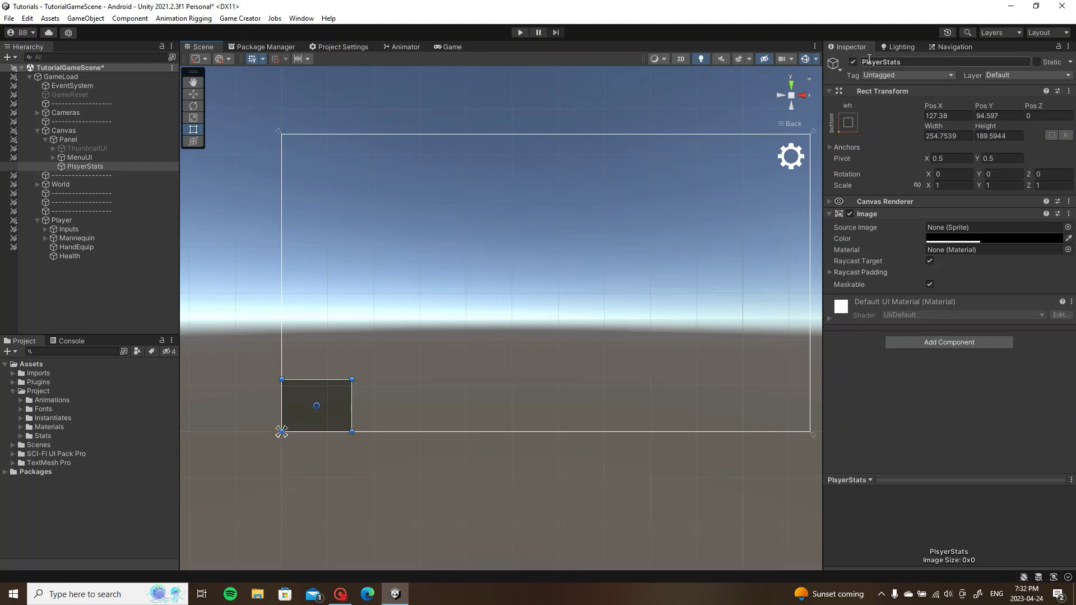
Step: Add a TextMeshPro text named HP as a child of PlayerStats
left_click(103, 166)
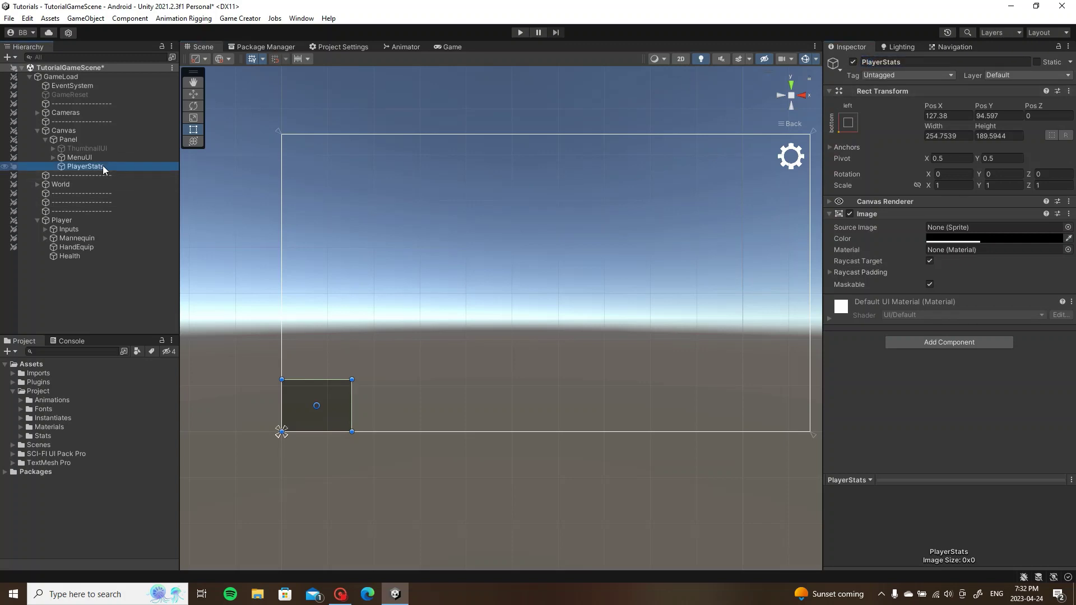
right_click(103, 166)
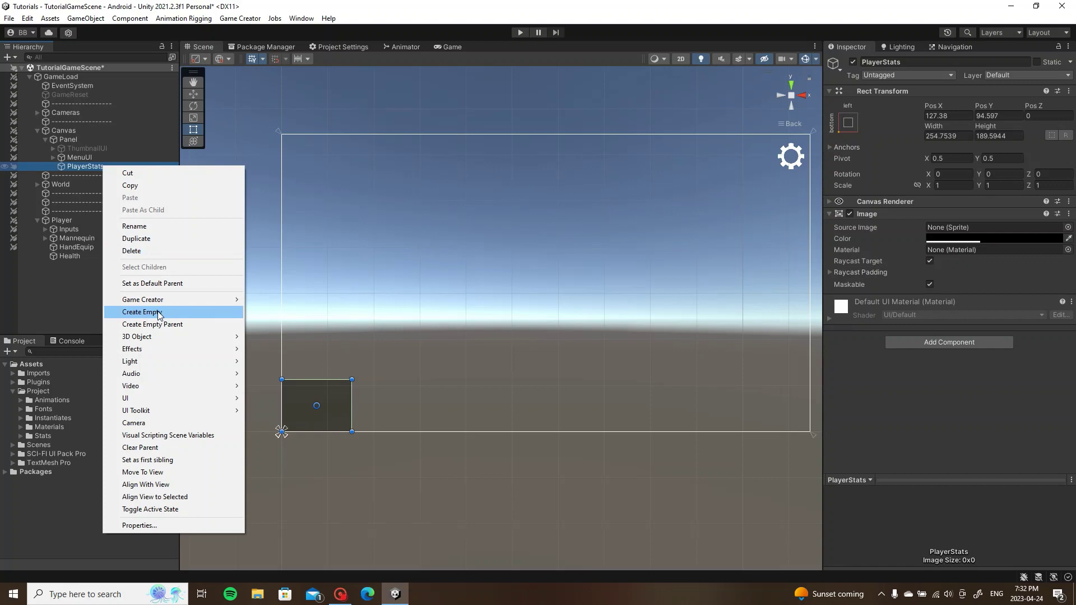
mouse_move(153, 398)
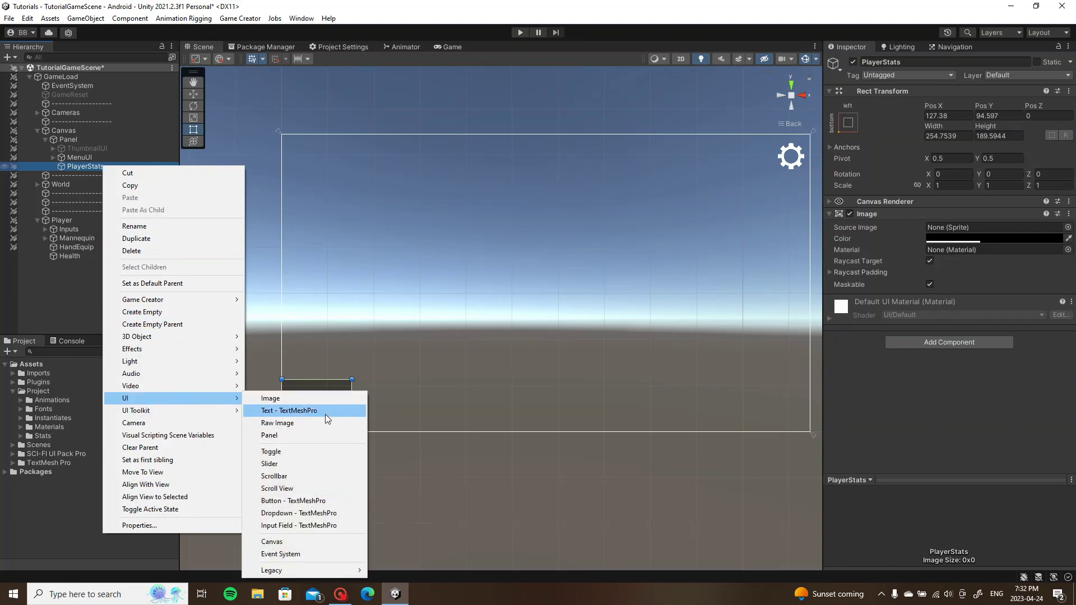
left_click(327, 412)
type("HP")
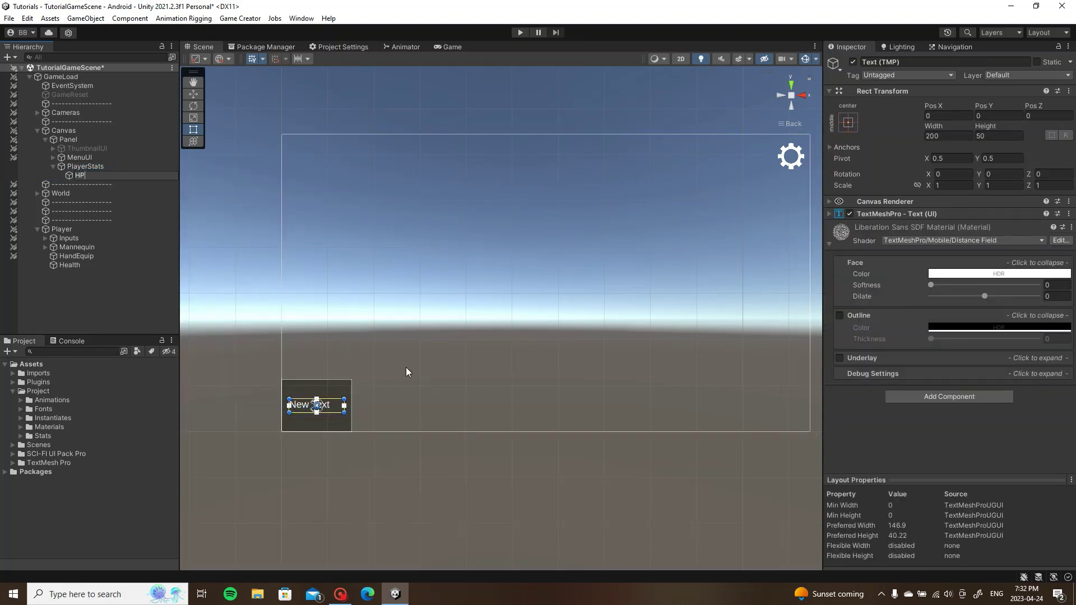
key("Return")
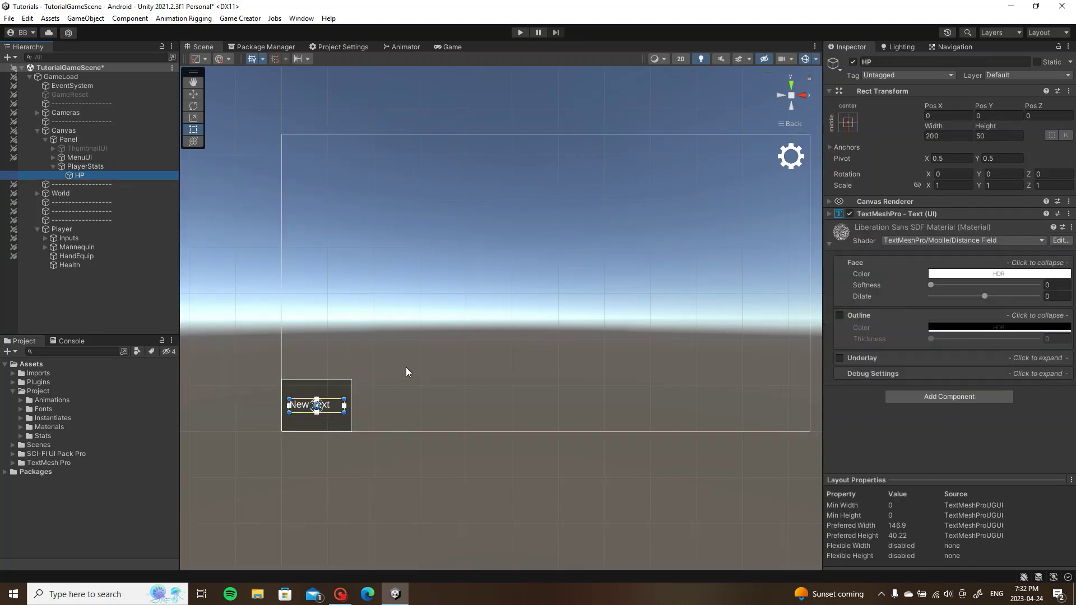
Step: Set the displayed text of the HP object to "HP"
left_click(907, 202)
left_click(893, 229)
left_click(905, 283)
type("HP")
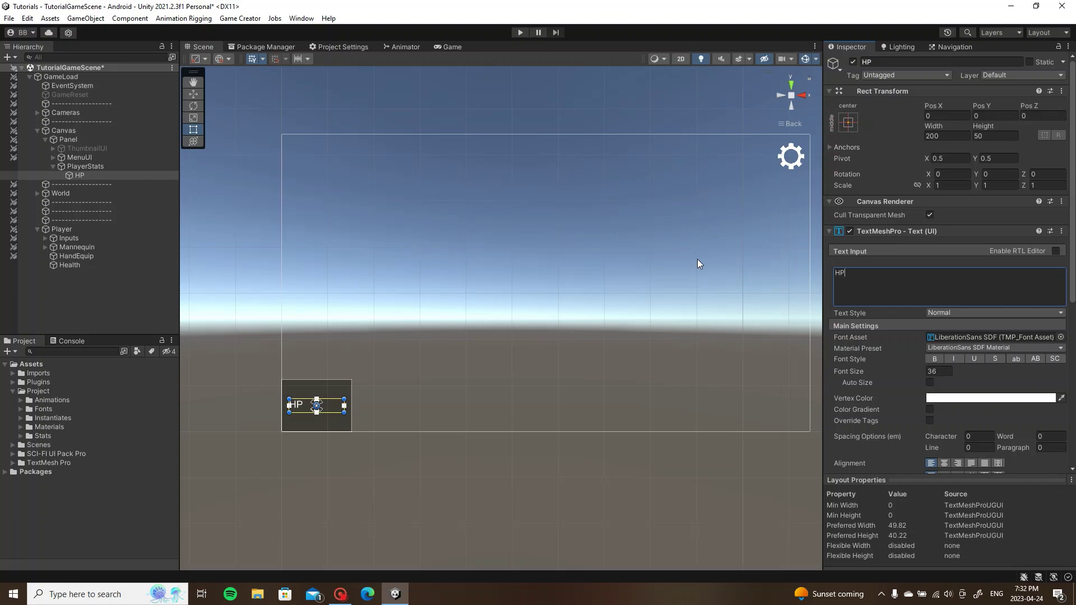
Step: Center the HP text horizontally and vertically and set its font asset to SerpentineDBol SDF
left_click(943, 464)
scroll(944, 461, "down", 2)
left_click(945, 445)
left_click(1061, 307)
double_click(873, 128)
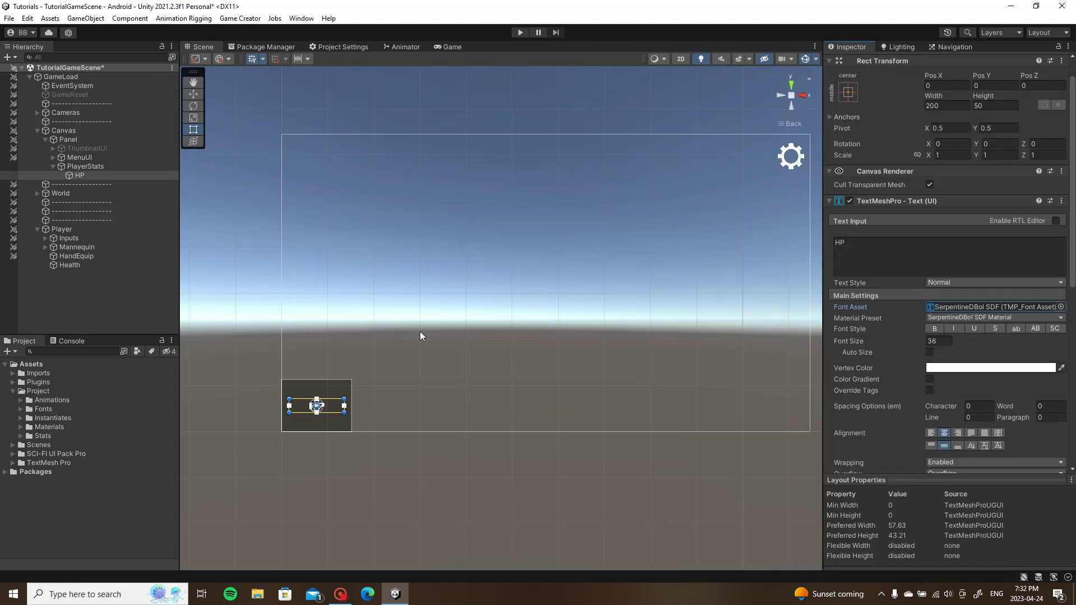
Step: Enlarge the HP text to font size 64.8 and fit its box, about 107 by 95, into the stats image's upper-left corner
key("f")
left_click_drag(450, 297, 407, 276)
left_click_drag(923, 342, 951, 345)
left_click_drag(379, 290, 385, 262)
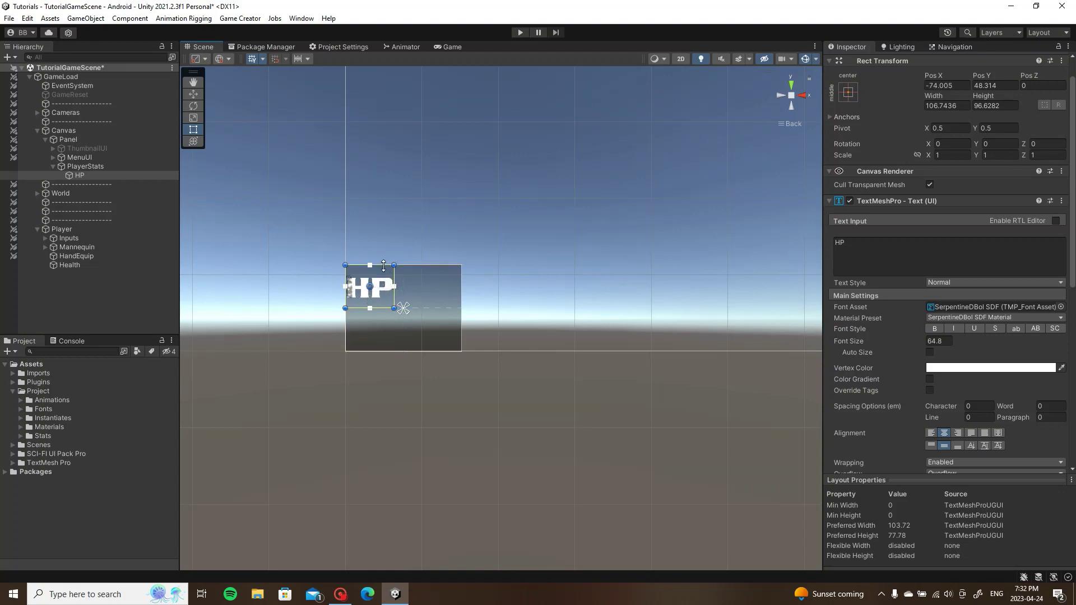
Step: Duplicate the HP text, nest the copy under HP and rename it Value
left_click(86, 174)
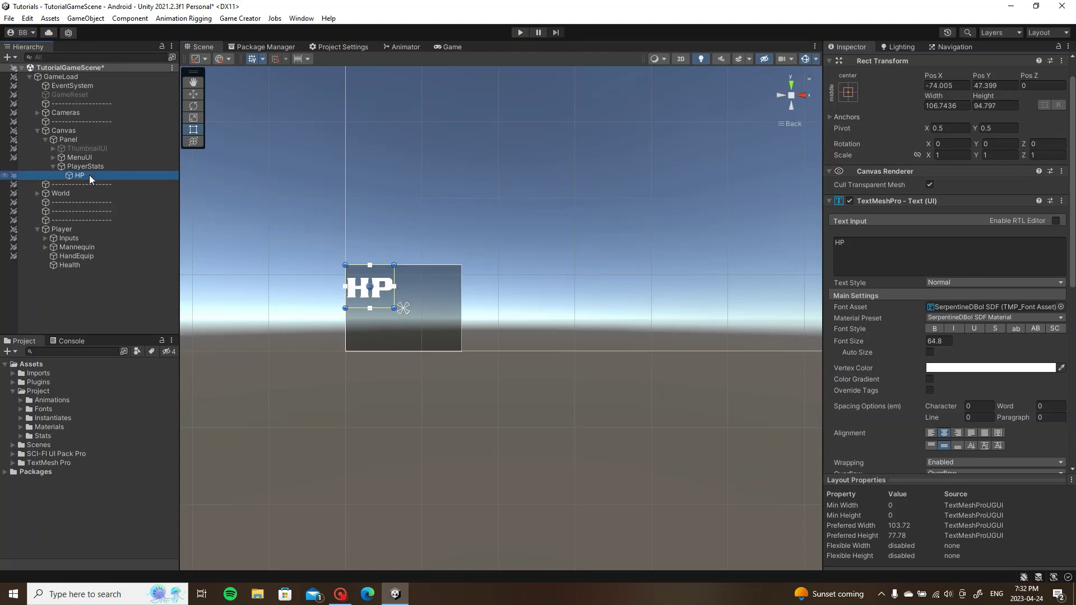
key("ctrl+d")
left_click_drag(87, 186, 88, 175)
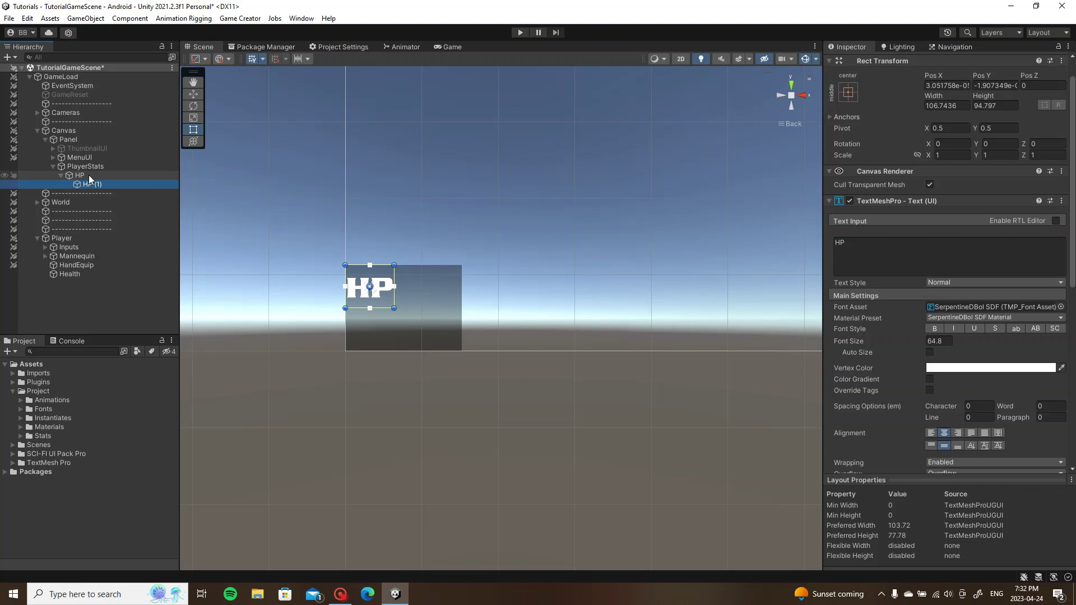
scroll(926, 116, "up", 1)
left_click(889, 62)
type("Value")
key("Return")
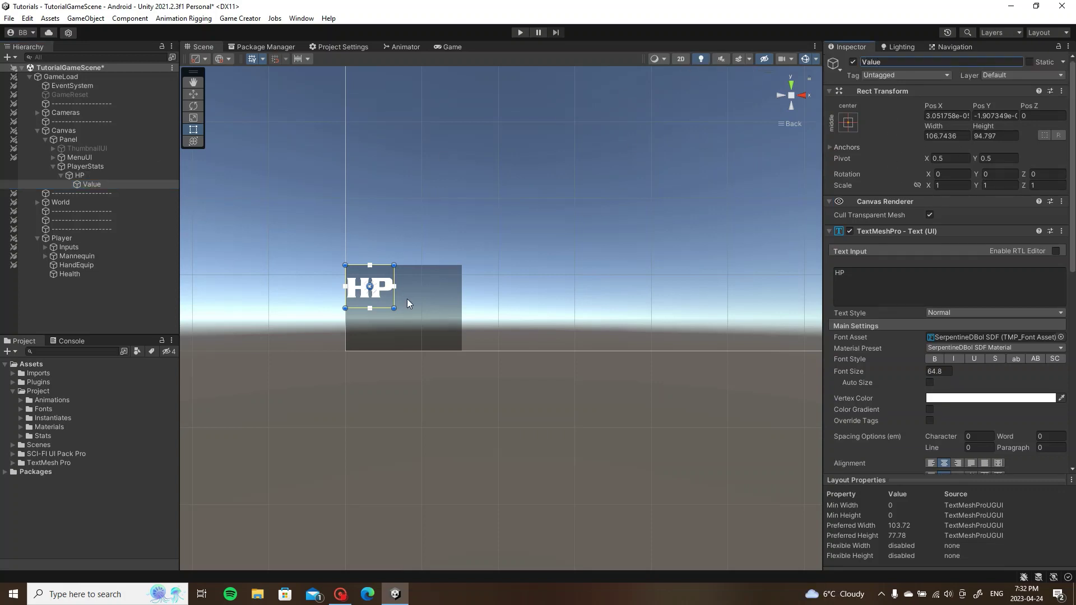
Step: Resize the Value text box to about 149 by 95, filling the space beside the HP label
left_click_drag(395, 296, 456, 294)
scroll(456, 294, "up", 4)
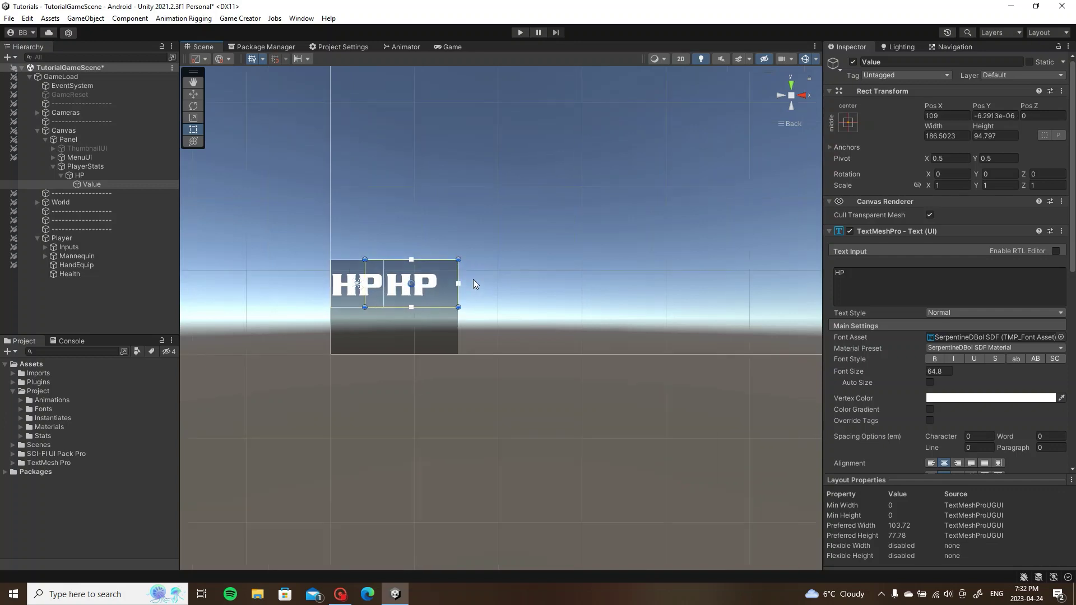
left_click_drag(356, 273, 384, 273)
Step: Change the Value text to 0000 and reduce its font size to 38.5
left_click(849, 274)
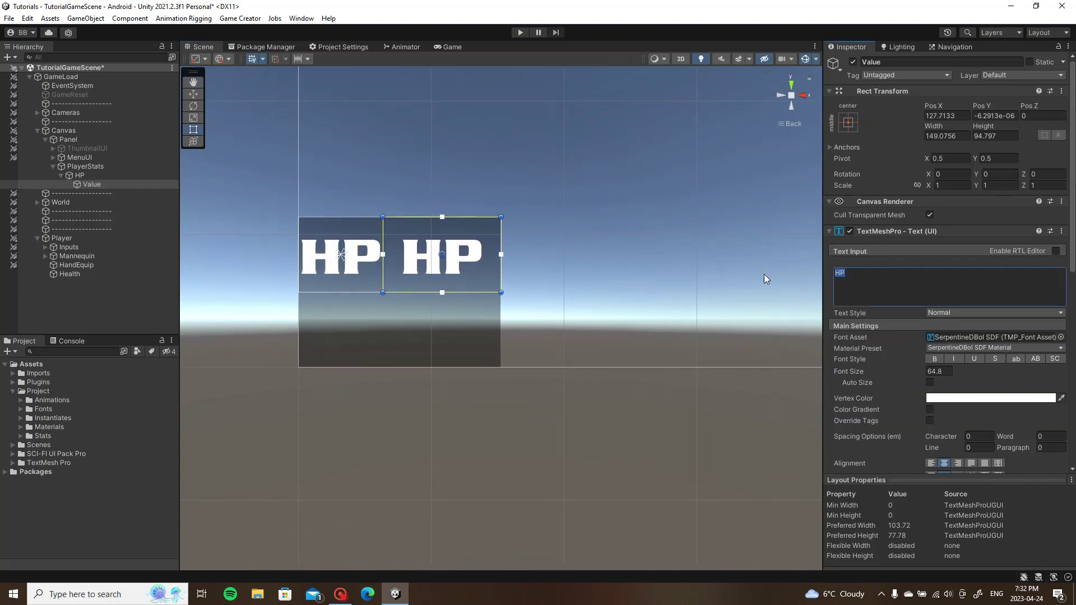
type("0000")
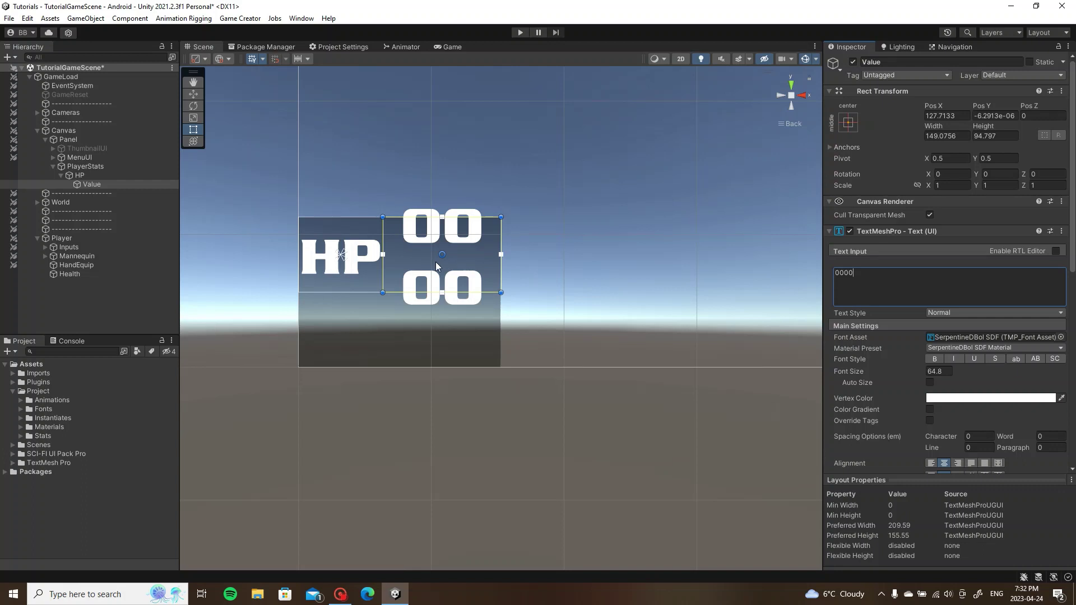
scroll(1014, 378, "down", 3)
left_click_drag(923, 311, 839, 318)
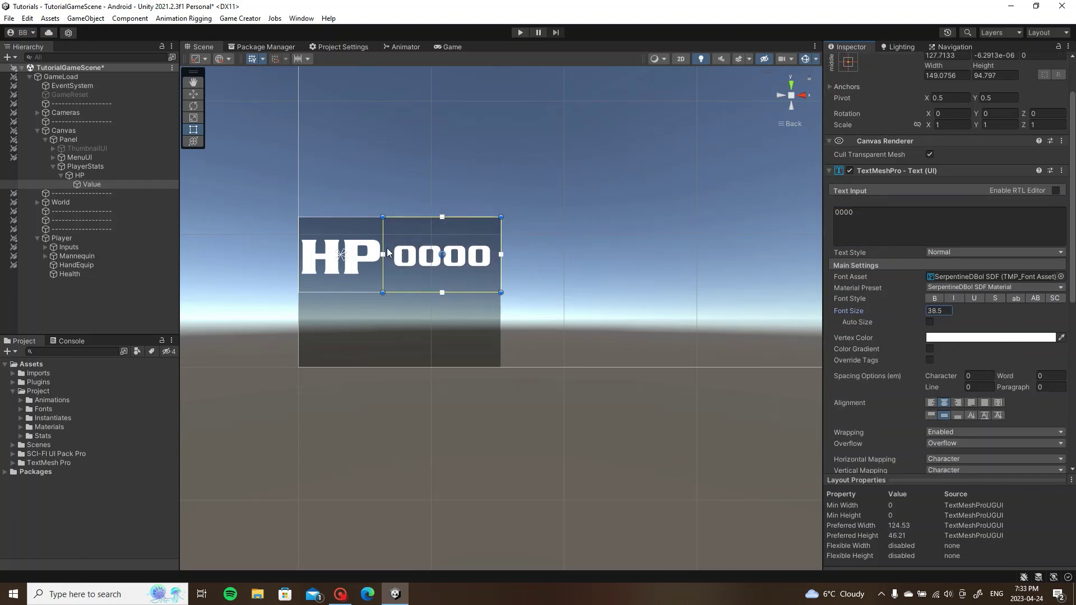
Step: Add a Trigger component to the Value text and set its event to On Update
left_click(829, 171)
left_click(829, 148)
left_click(828, 210)
left_click(919, 269)
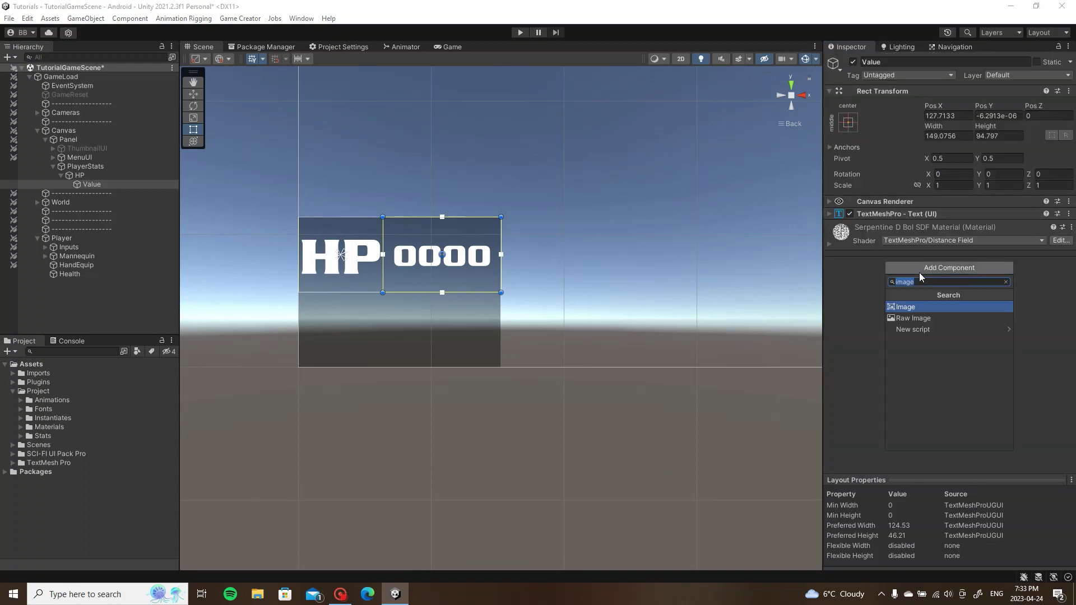
key("BackSpace")
type("image")
left_click(928, 307)
left_click(934, 240)
type("update")
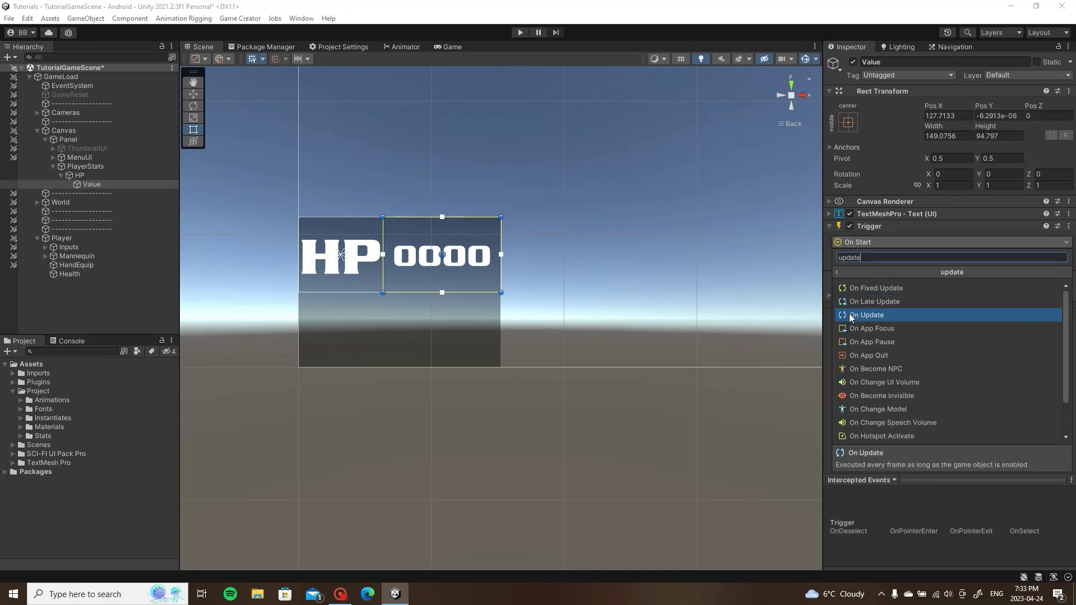
left_click(876, 315)
Step: Add a Change Text instruction to the Value trigger with Self as the text target
left_click(921, 260)
type("text")
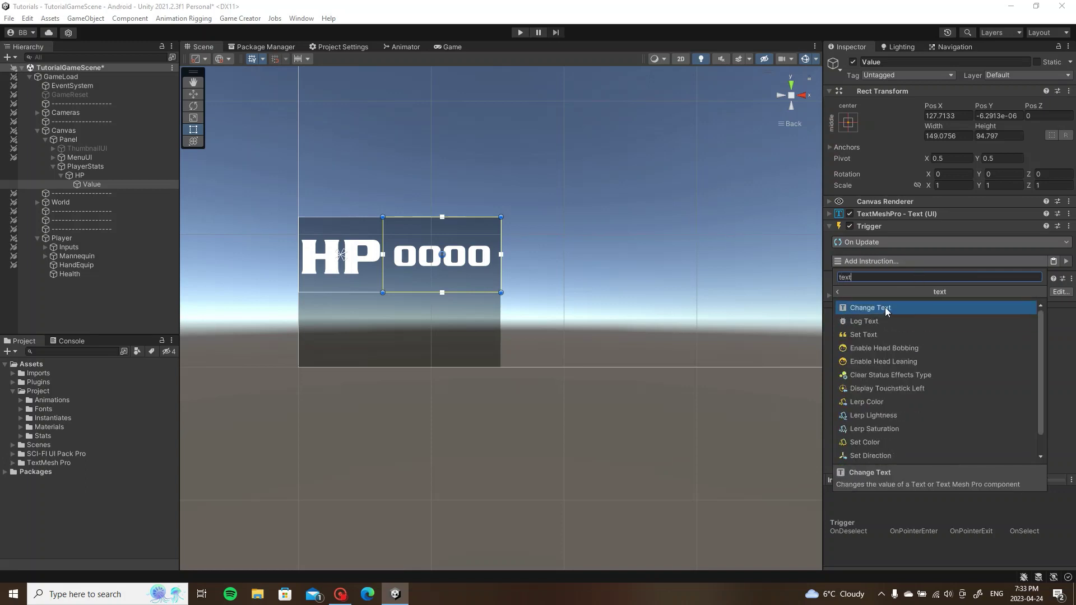
left_click(878, 308)
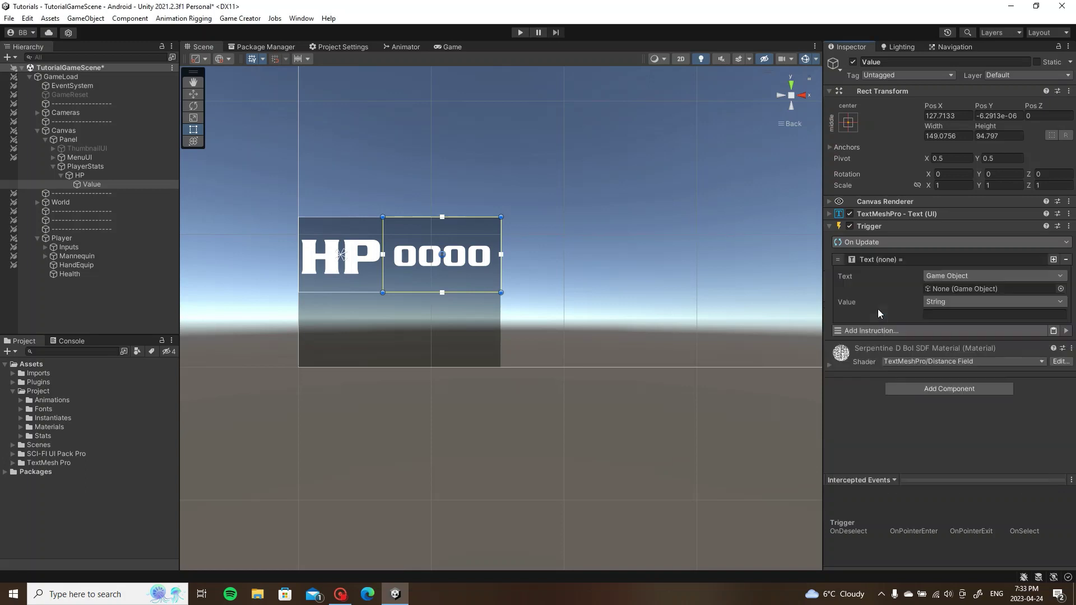
left_click(956, 275)
left_click(952, 337)
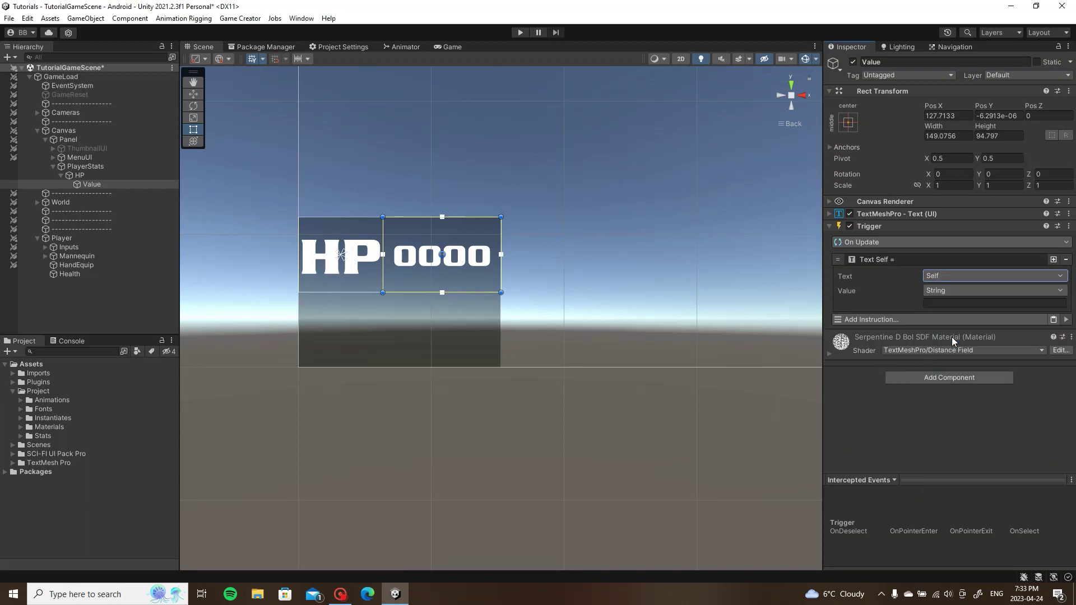
Step: Set the Change Text value to a Local List Variable reading the first element of the player's Health object
left_click(961, 289)
left_click(967, 497)
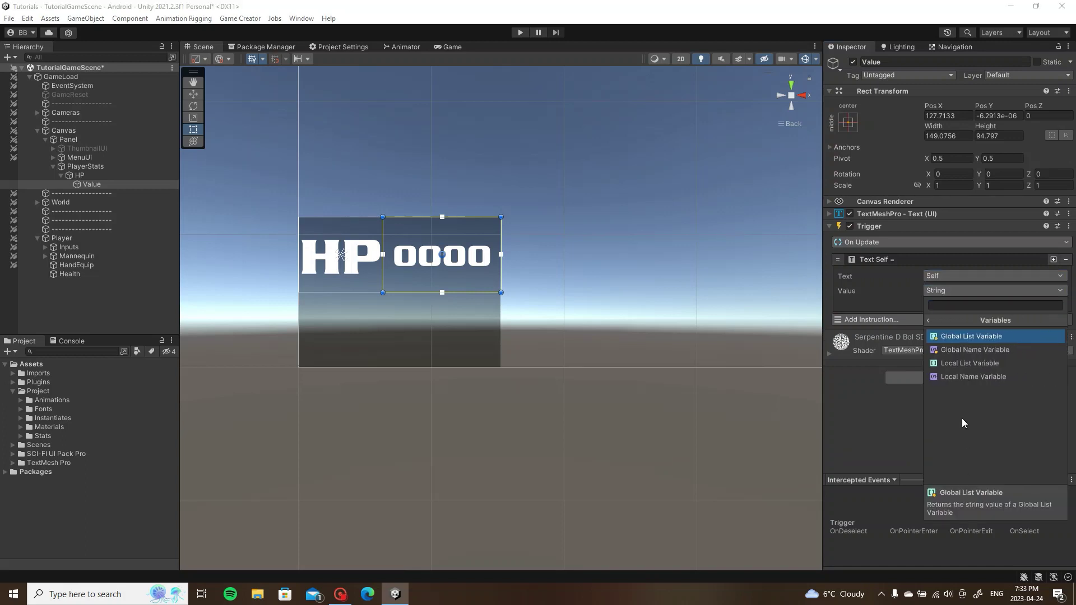
left_click(961, 362)
mouse_move(96, 273)
left_mouse_down()
mouse_move(659, 253)
mouse_move(987, 304)
left_mouse_up()
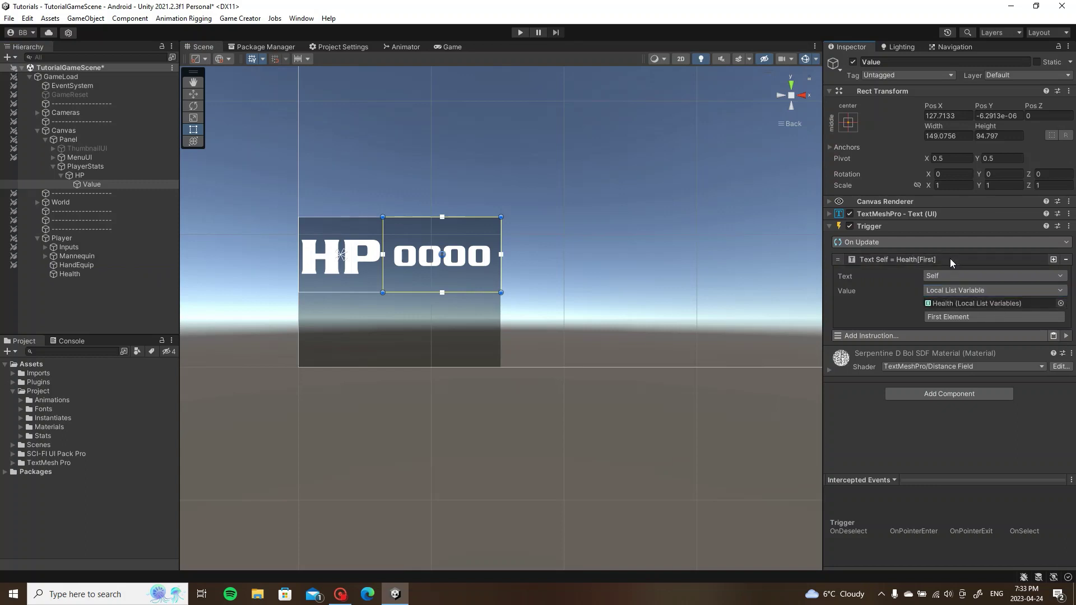
left_click(950, 259)
Step: Run the game to check the health value beside the HP label, and stop it again
left_click(519, 33)
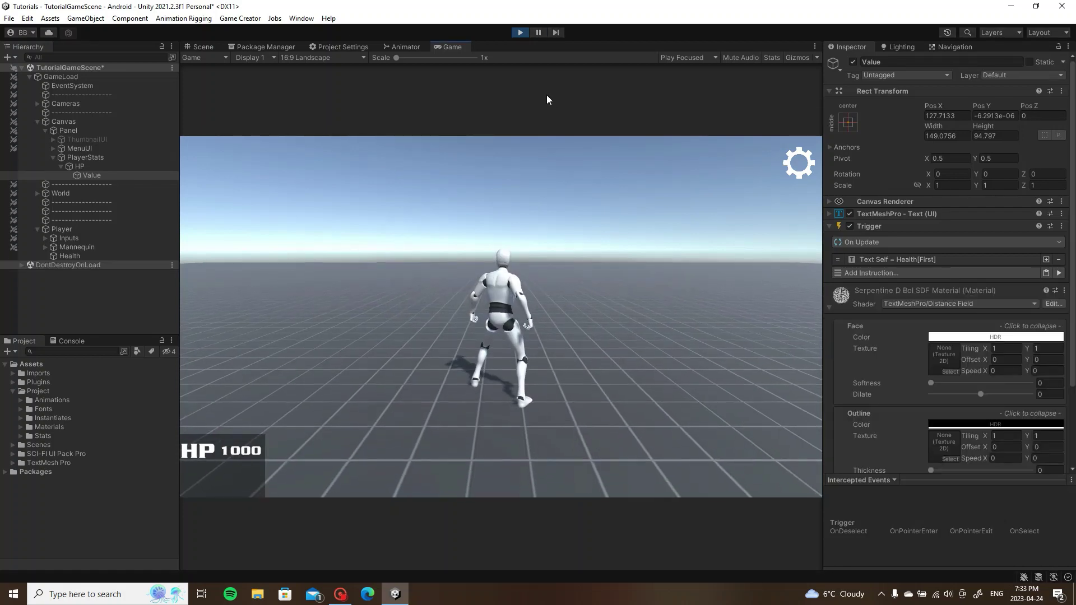
left_click(522, 31)
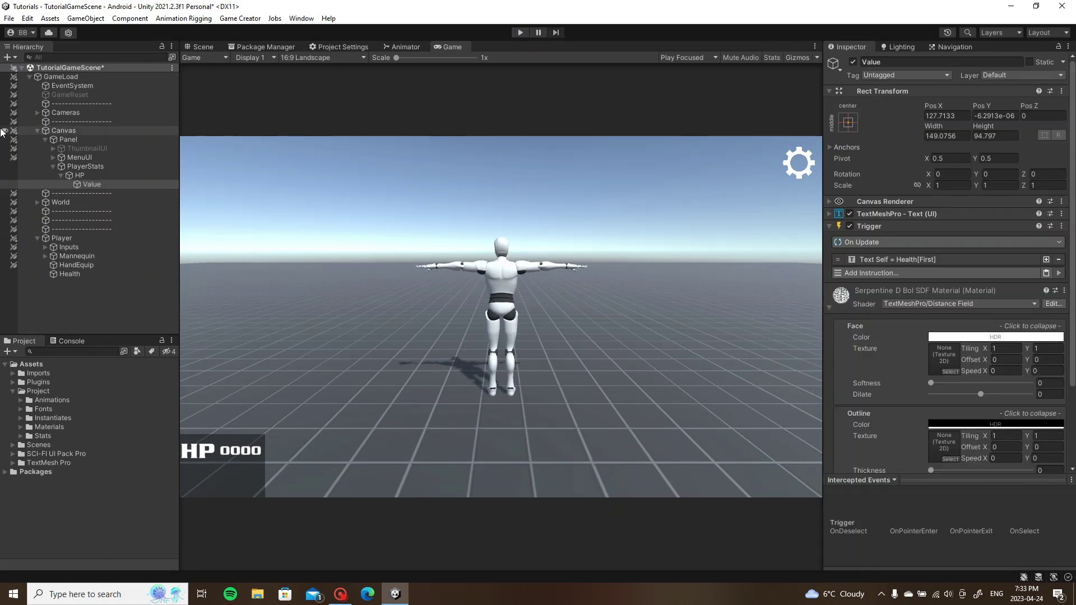
Step: Create an empty object named WeaponDamage and place it inside GameLoad, directly above Player
left_click(53, 166)
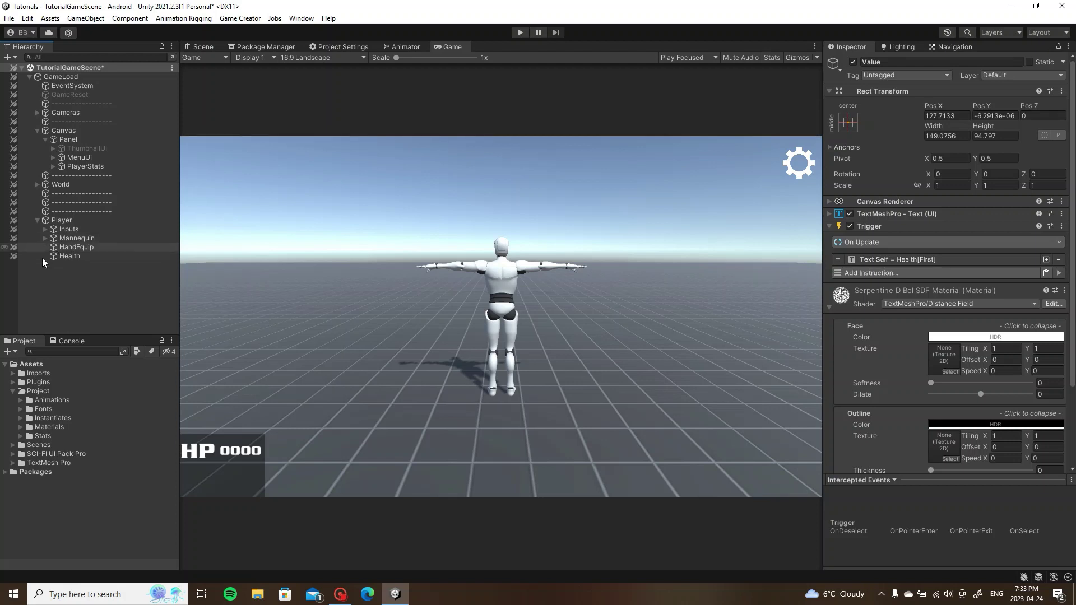
left_click(36, 221)
left_click(55, 231)
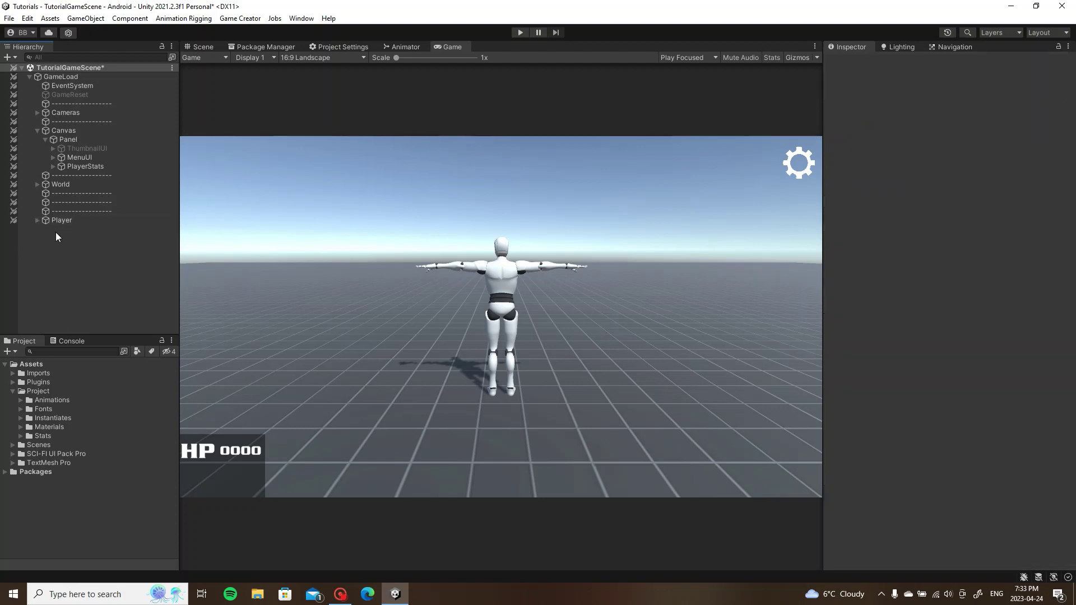
left_click(37, 130)
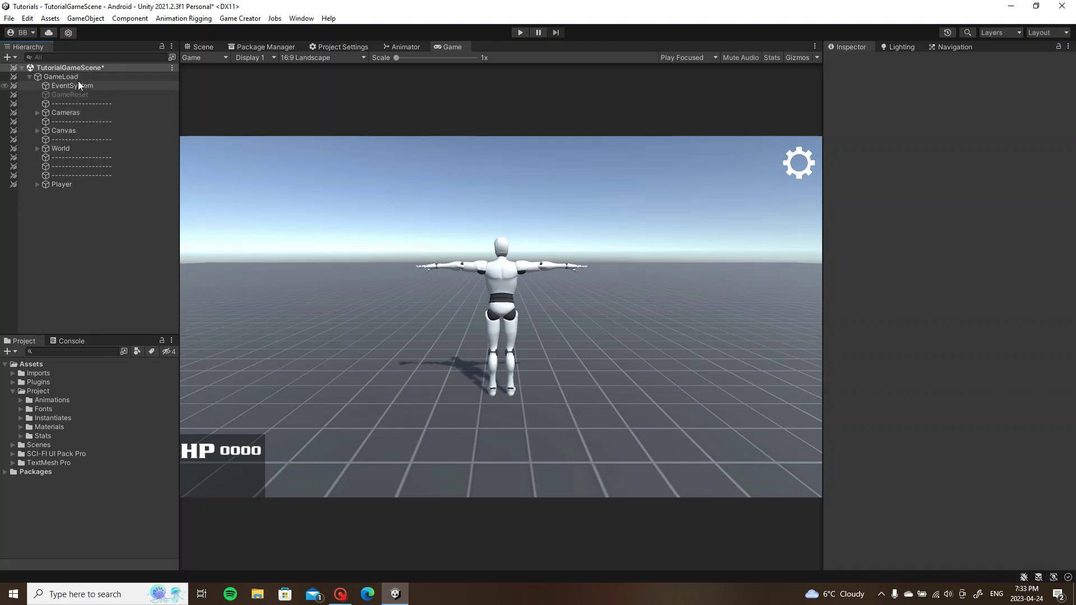
right_click(63, 200)
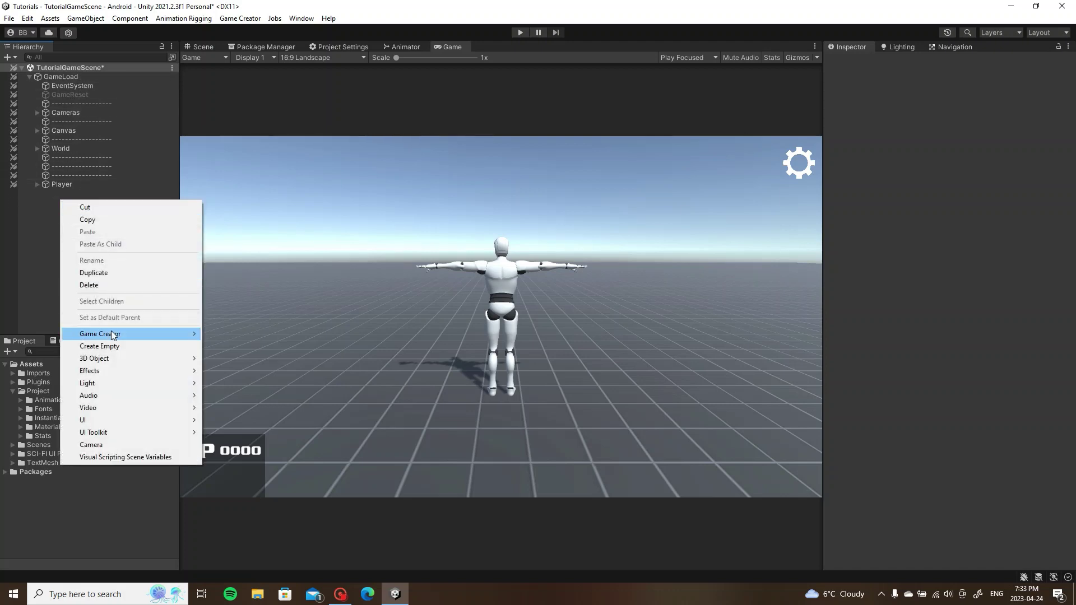
mouse_move(112, 333)
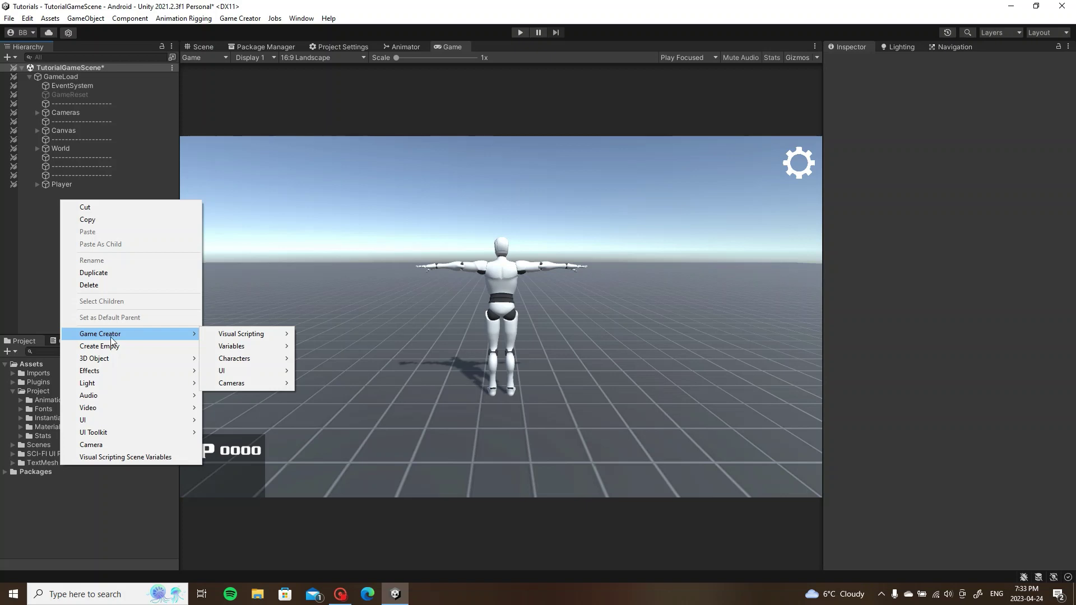
left_click(111, 346)
type("WeaponDamage")
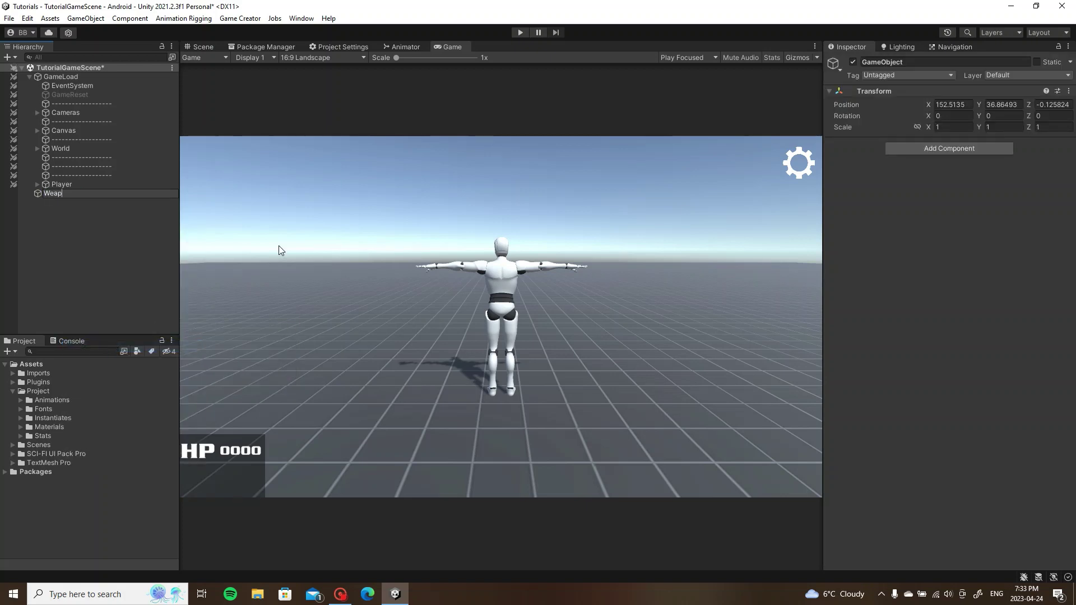
key("Return")
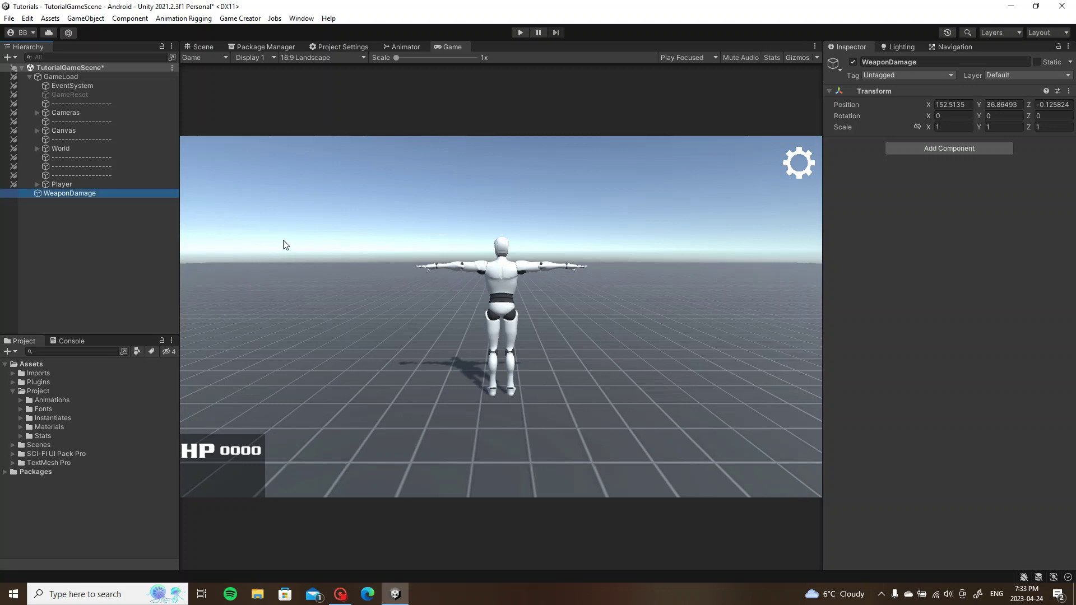
left_click_drag(96, 193, 101, 183)
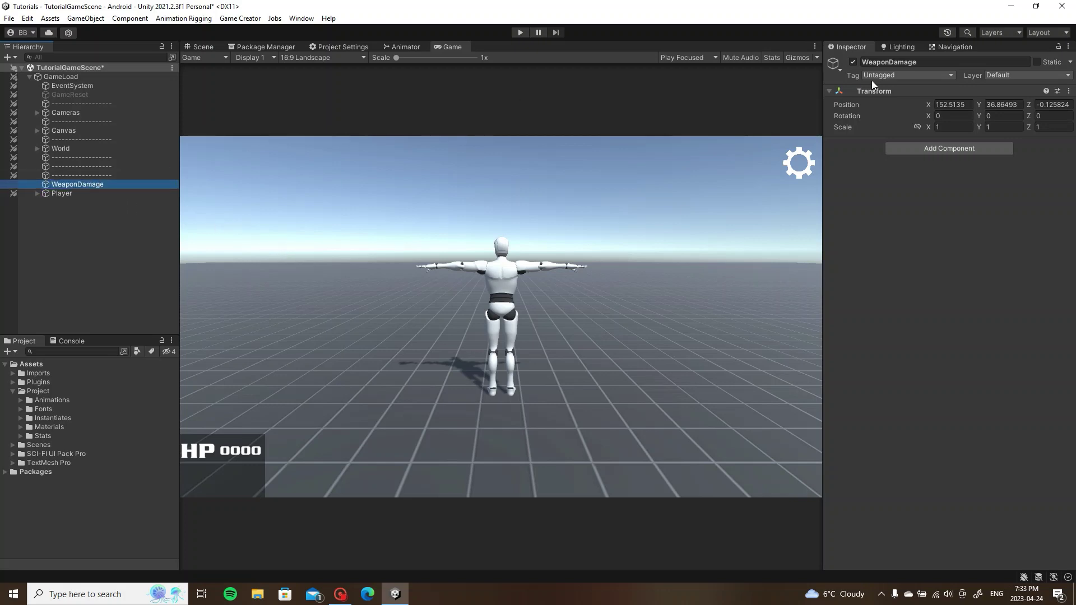
Step: Add a Local List Variables component to WeaponDamage and set its value type to Number
left_click(906, 147)
type("loc")
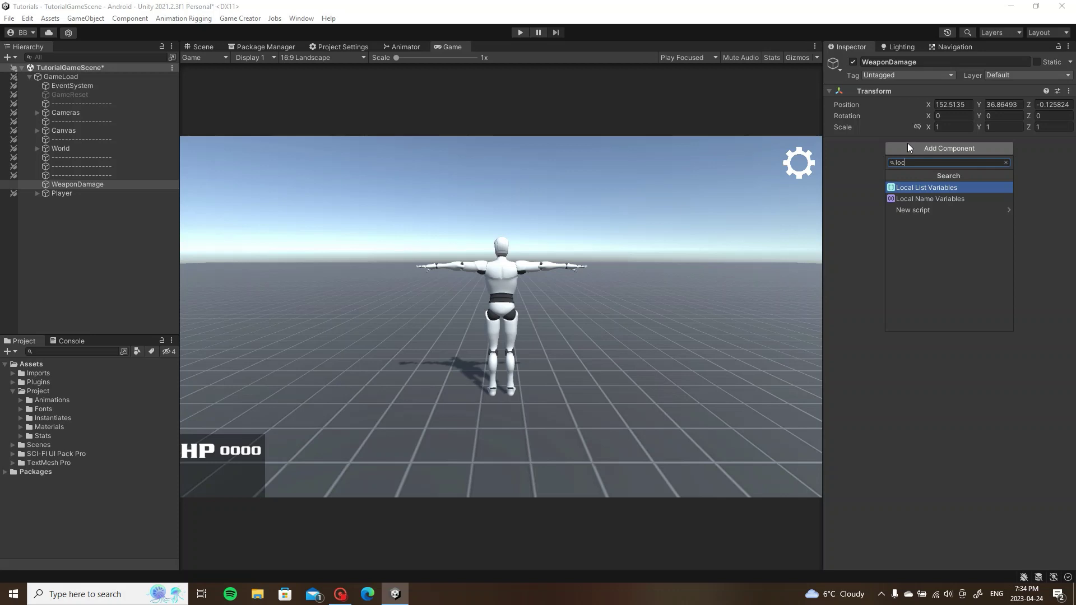
left_click(981, 187)
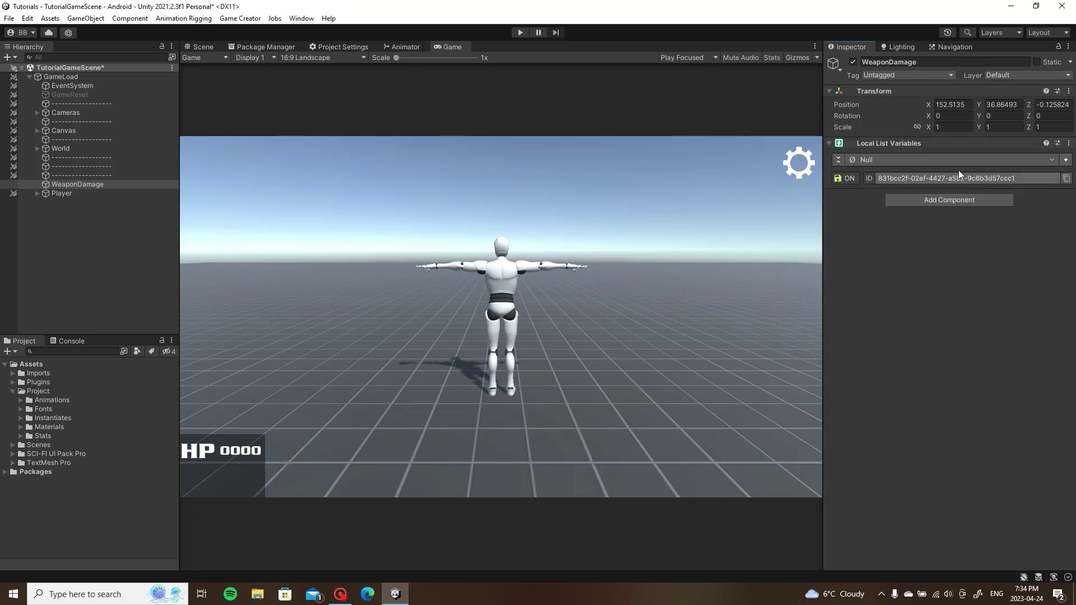
left_click(1048, 159)
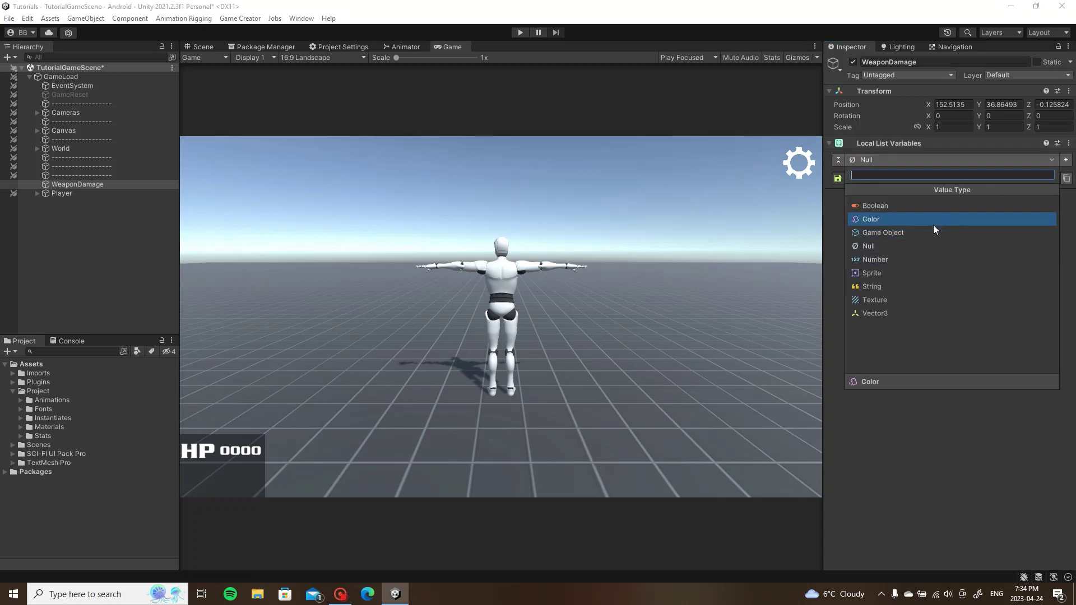
left_click(904, 258)
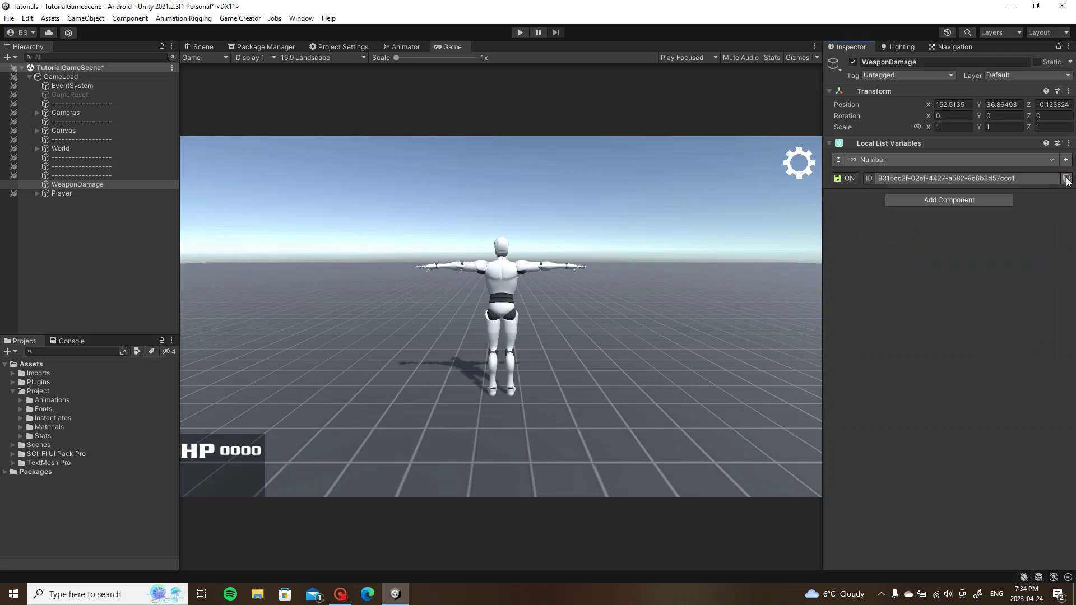
Step: Add one number element to the WeaponDamage list and set its value to 75
left_click(1066, 161)
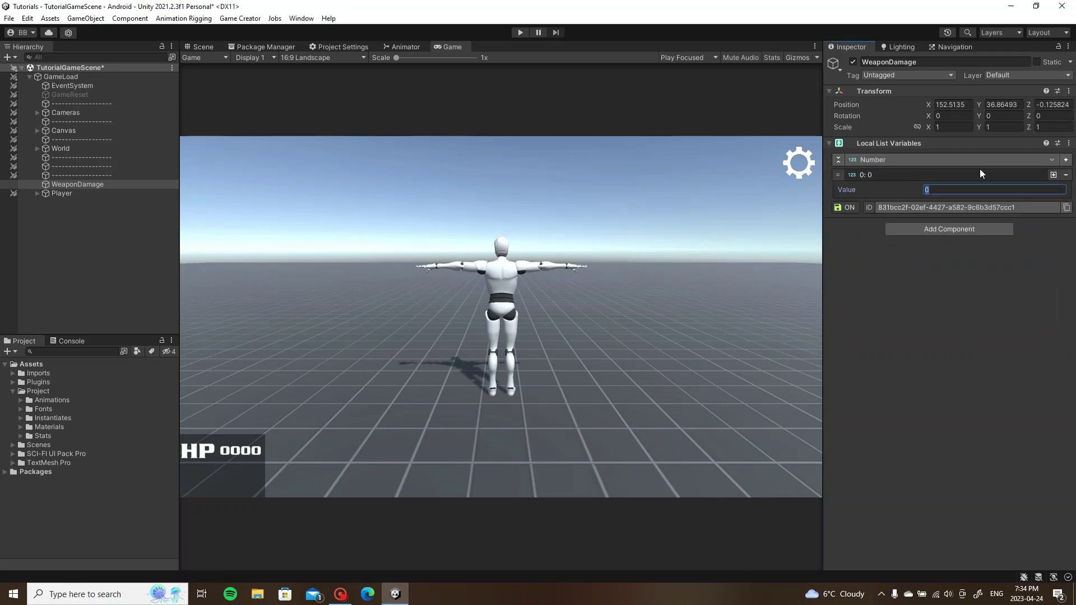
type("200")
left_click(895, 191)
type("75")
left_click(921, 175)
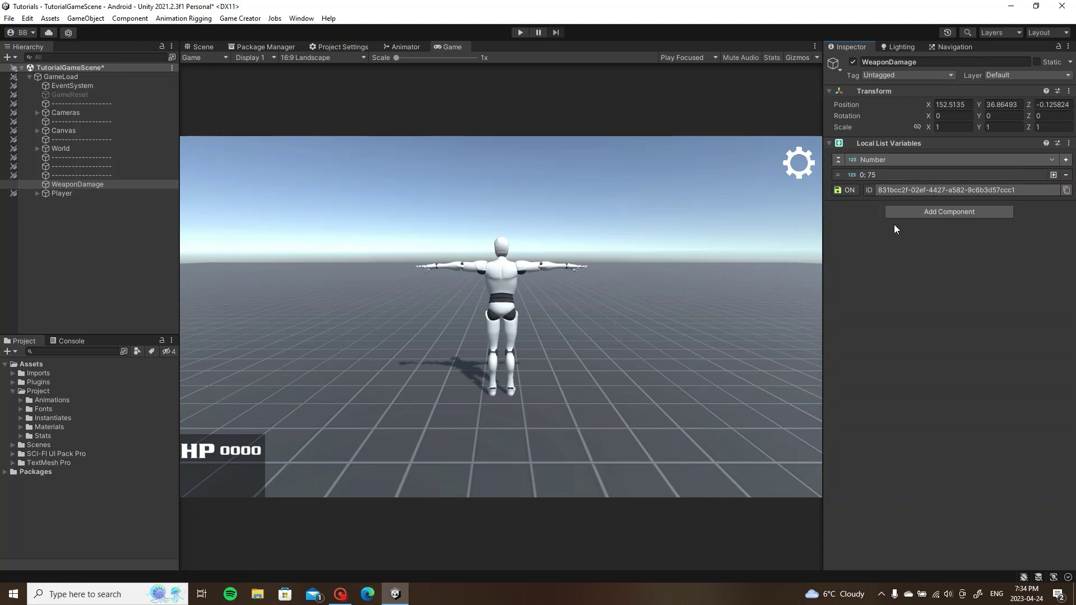
Step: Add a Trigger component to WeaponDamage and set its event to On Input
left_click(56, 193)
left_click(63, 185)
left_click(982, 212)
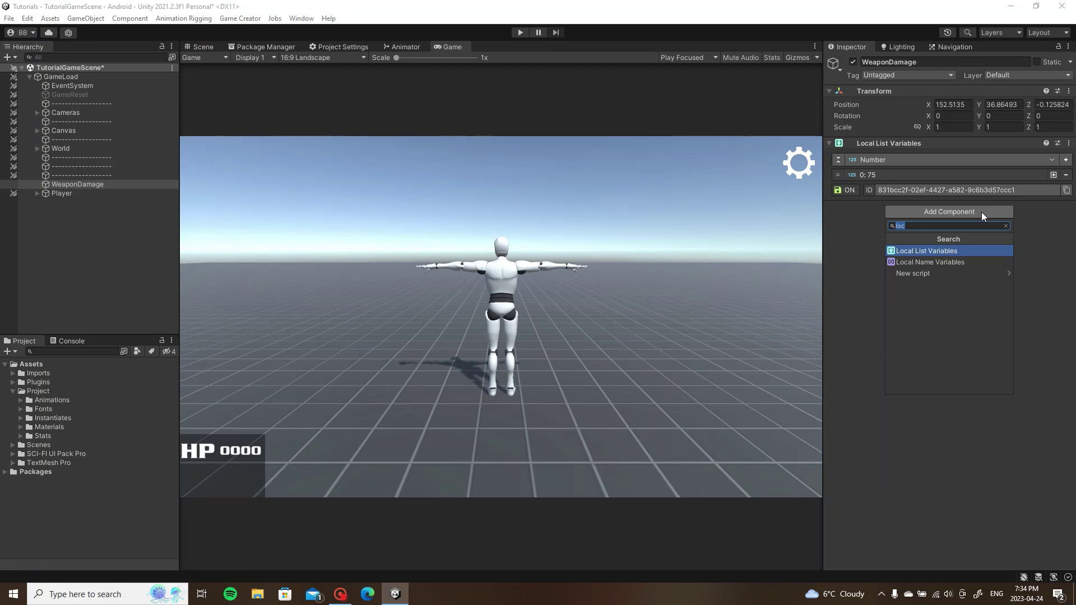
type("trig")
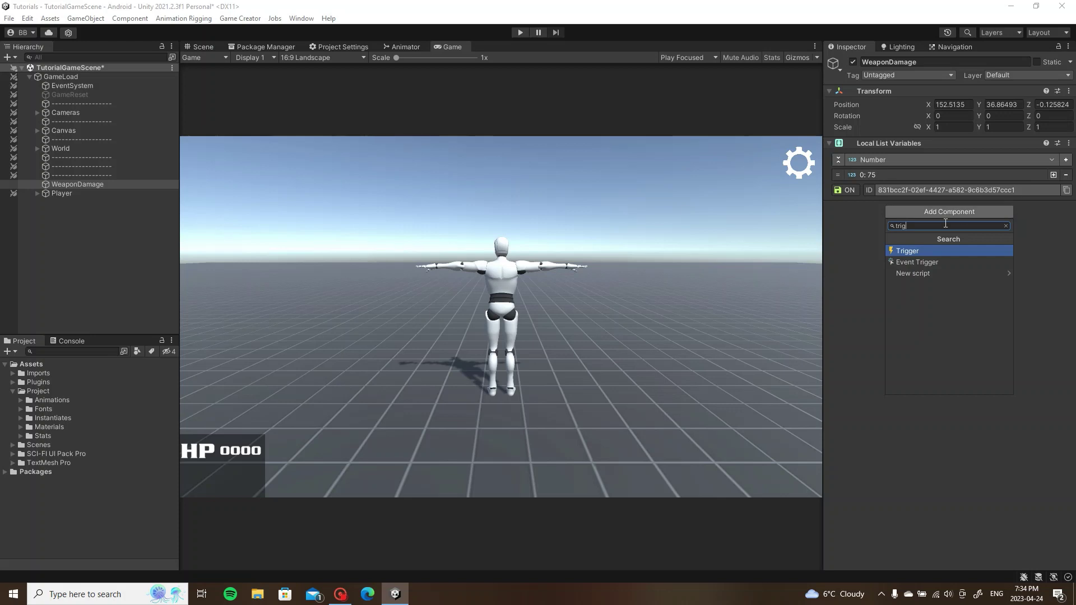
left_click(914, 250)
left_click(913, 222)
type("input")
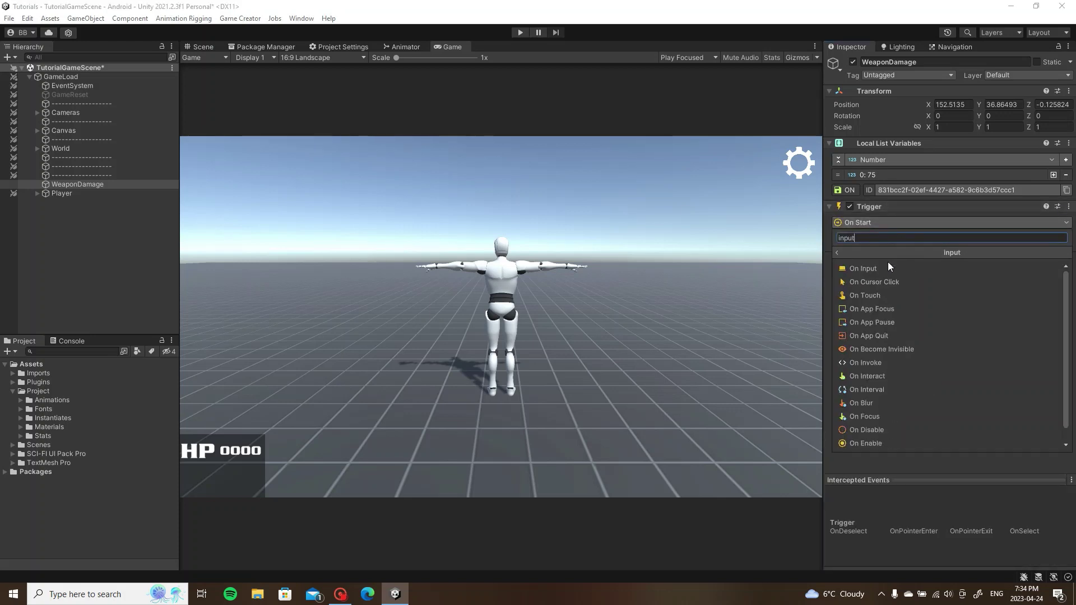
left_click(888, 262)
Step: Make the WeaponDamage trigger respond to a Keyboard Press of the E key
left_click(971, 240)
left_click(1001, 338)
left_click(998, 284)
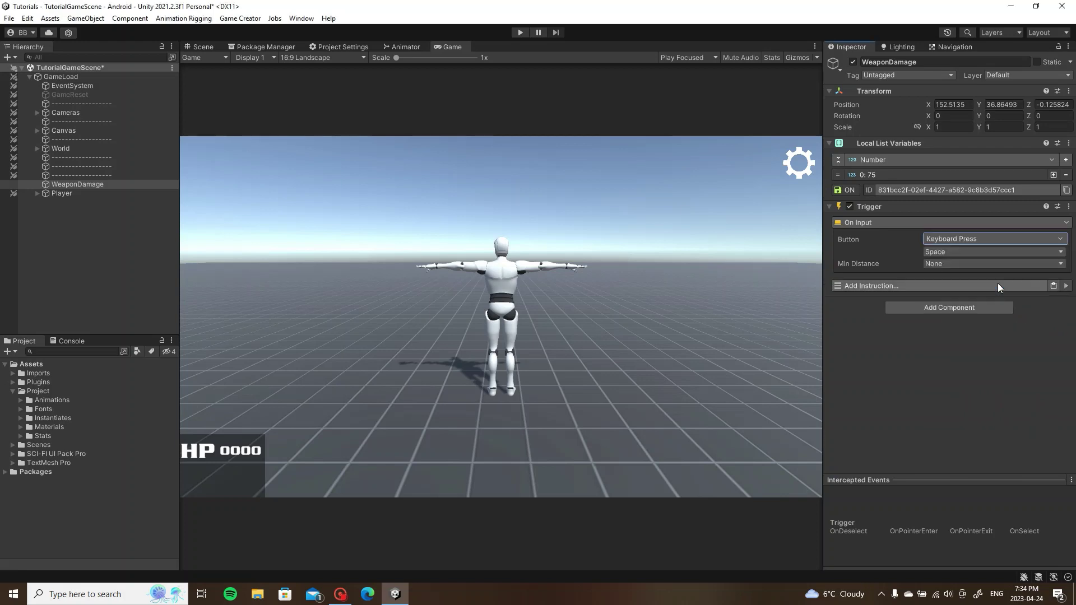
left_click(978, 251)
left_click(960, 247)
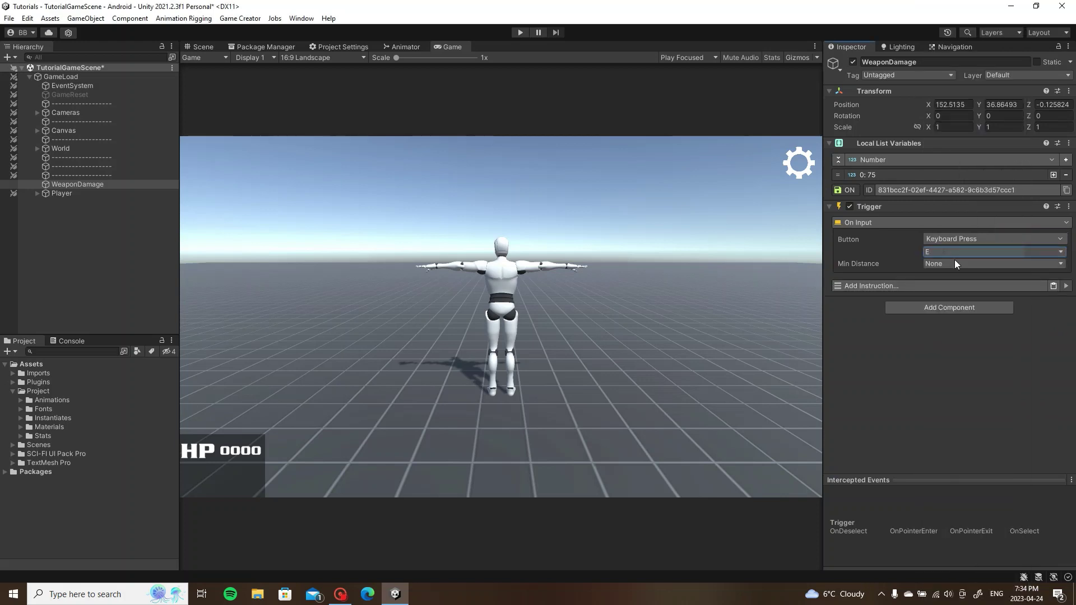
Step: Add an arithmetic Subtract Numbers instruction to the WeaponDamage trigger
left_click(932, 287)
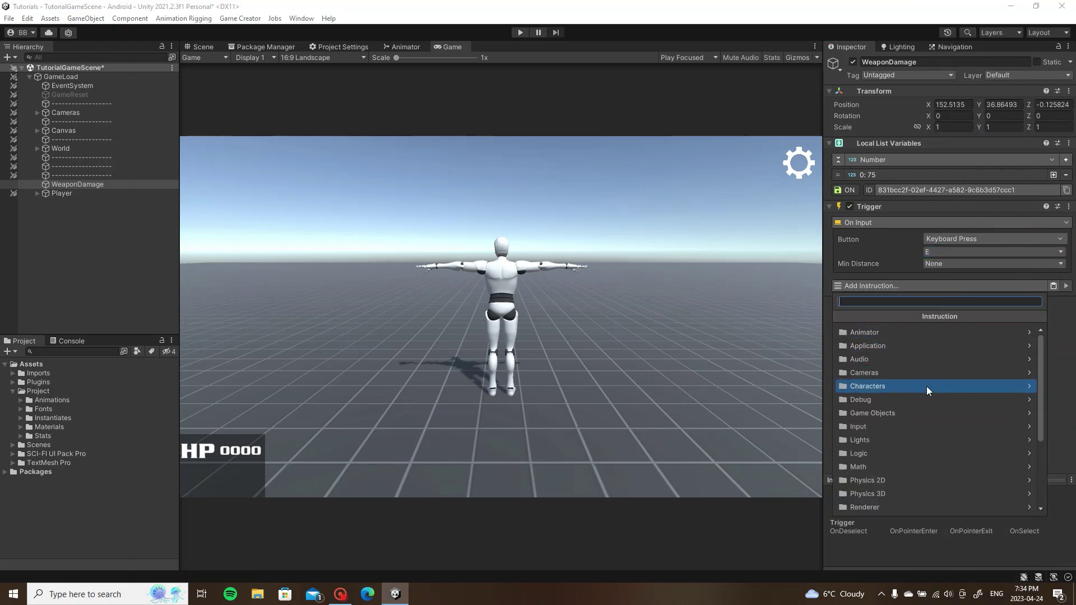
scroll(927, 385, "down", 3)
left_click(901, 404)
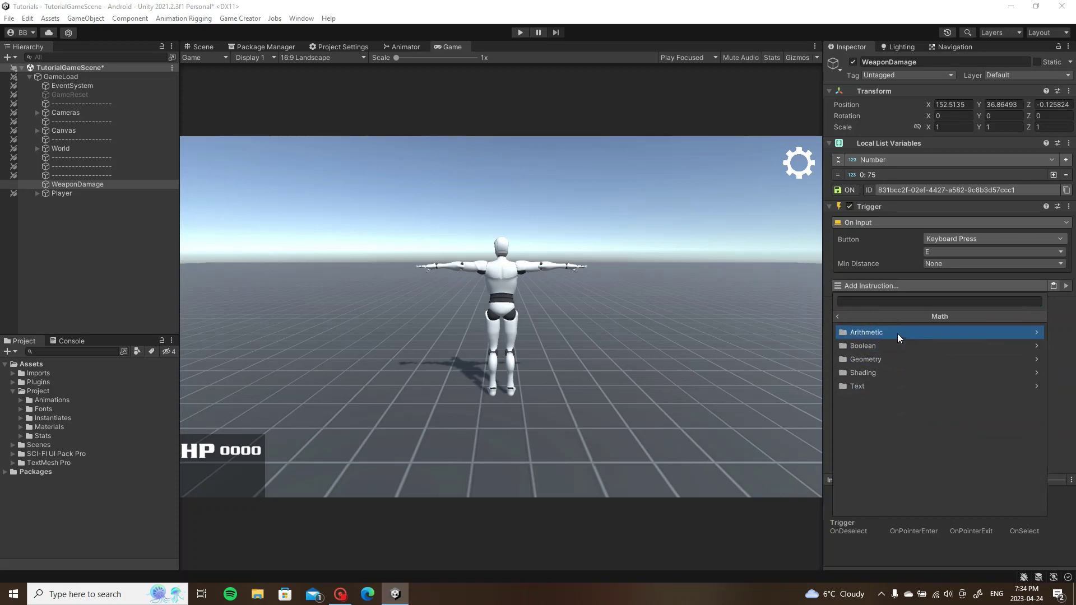
left_click(897, 333)
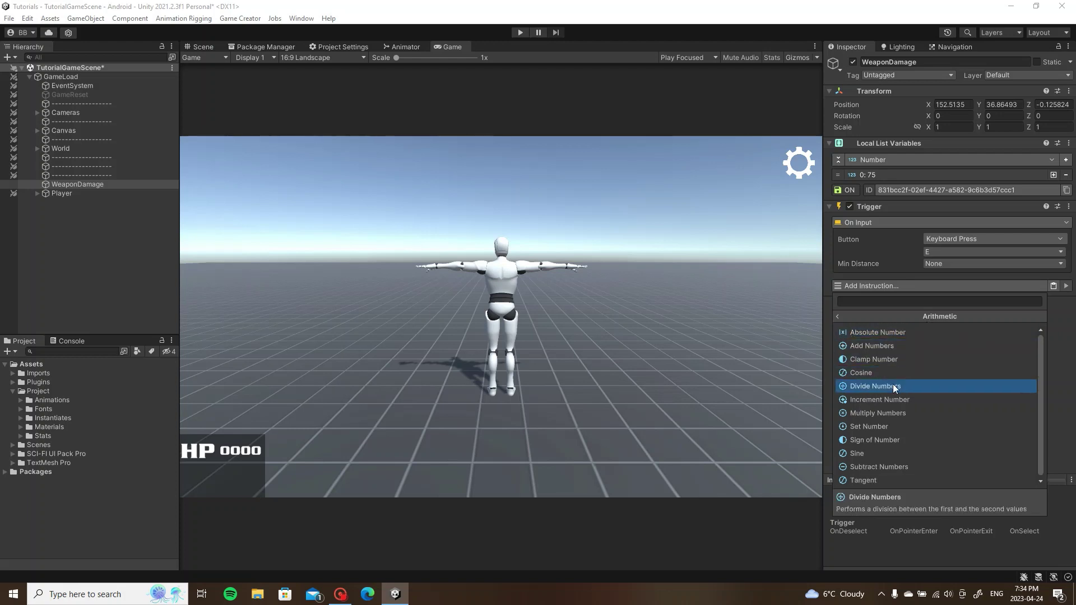
left_click(919, 466)
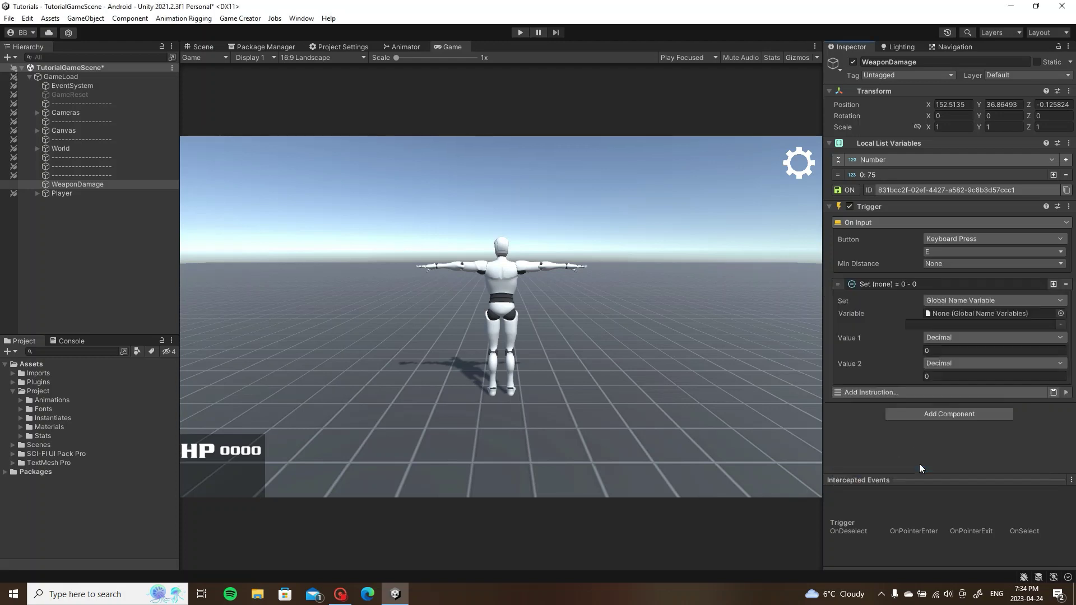
Step: Set the Subtract Numbers result to a Local List Variable and assign the Player's Health object, using its first element
left_click(961, 302)
left_click(967, 415)
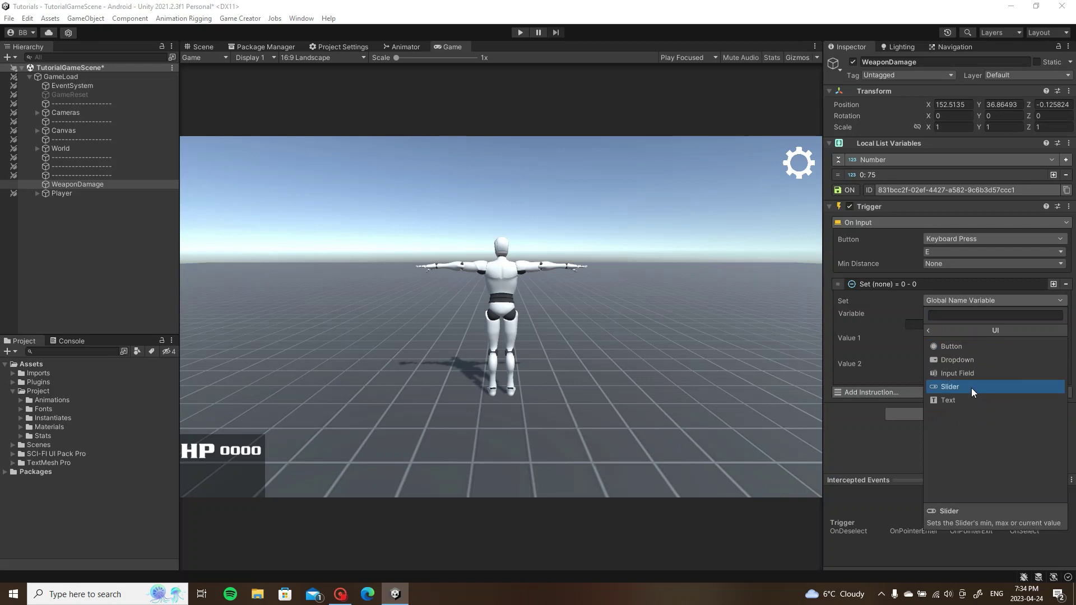
left_click(949, 301)
left_click(978, 429)
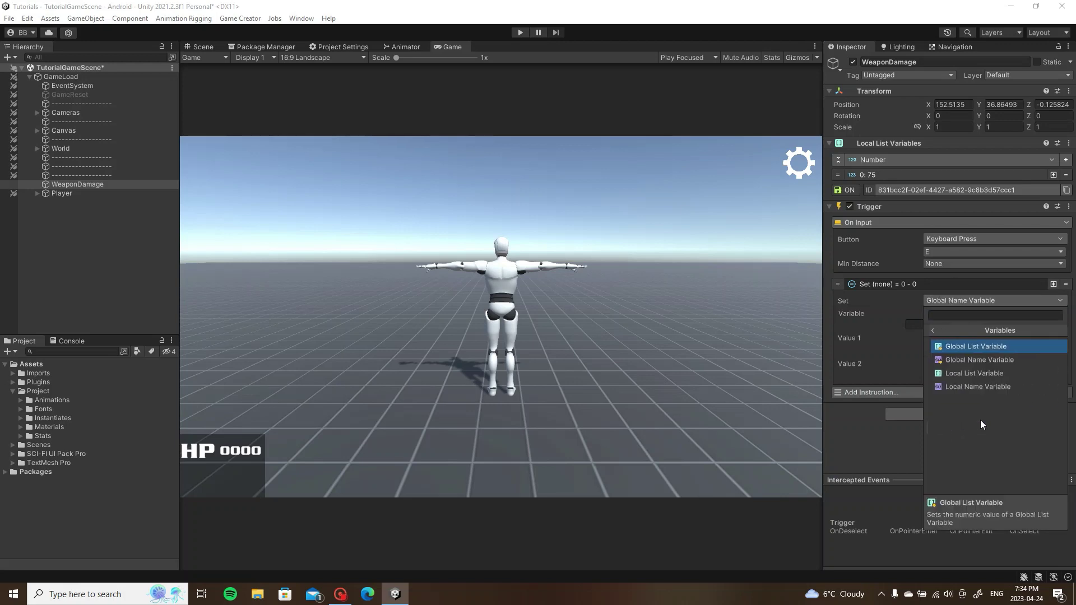
left_click(971, 372)
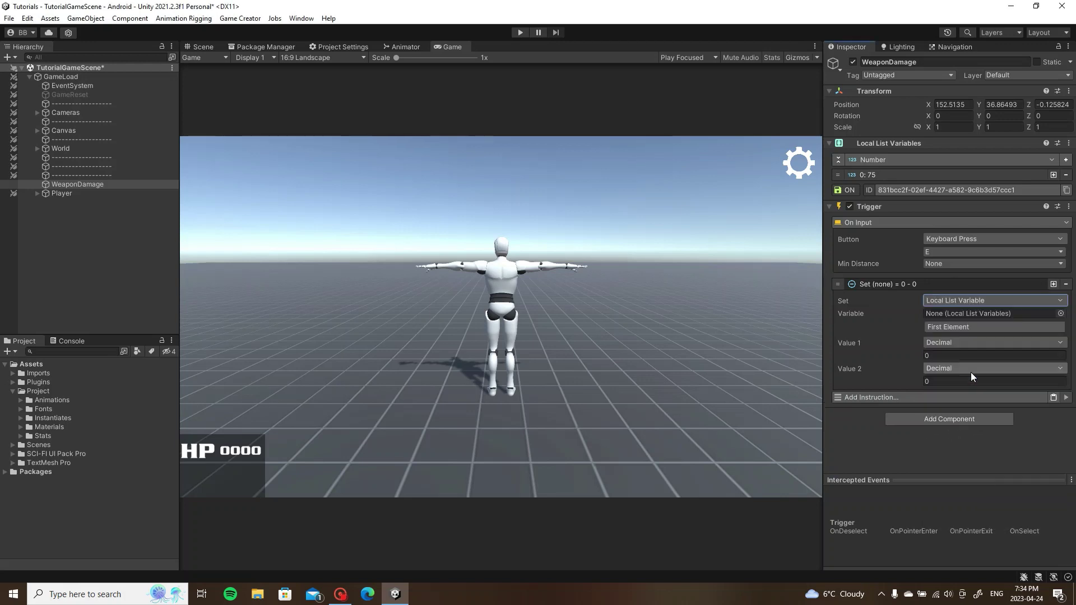
left_click(37, 194)
left_click(36, 194)
left_click(71, 184)
mouse_move(70, 230)
left_mouse_down()
mouse_move(181, 228)
mouse_move(979, 311)
left_mouse_up()
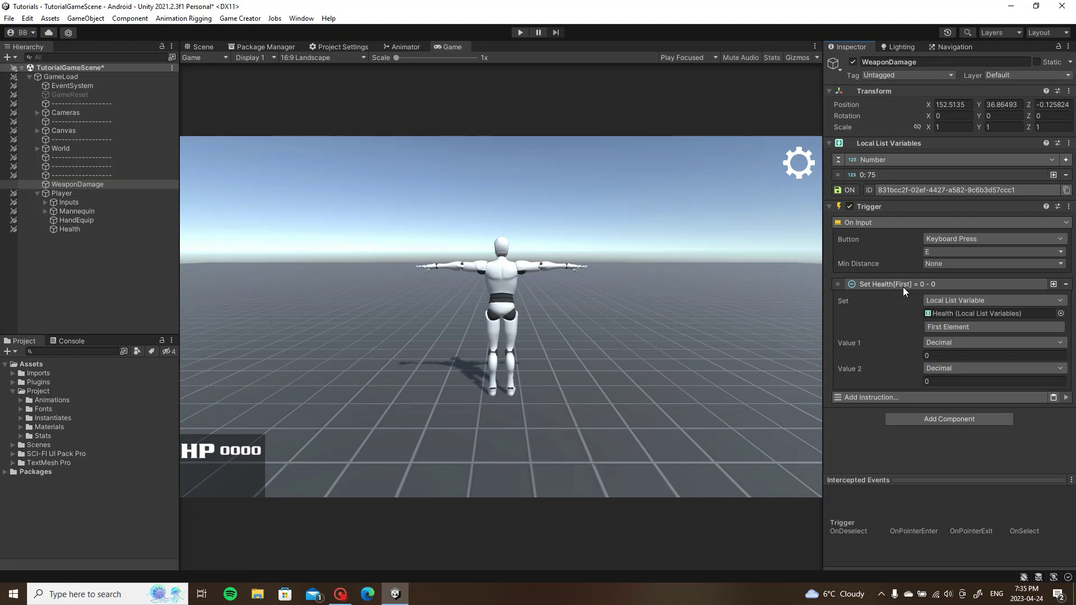
Step: Set Value 1 of the subtraction to a Local List Variable and assign the Player's Health object to it
left_click(940, 343)
scroll(987, 477, "down", 3)
left_click(995, 534)
left_click(981, 441)
mouse_move(119, 229)
left_mouse_down()
mouse_move(763, 279)
mouse_move(984, 355)
left_mouse_up()
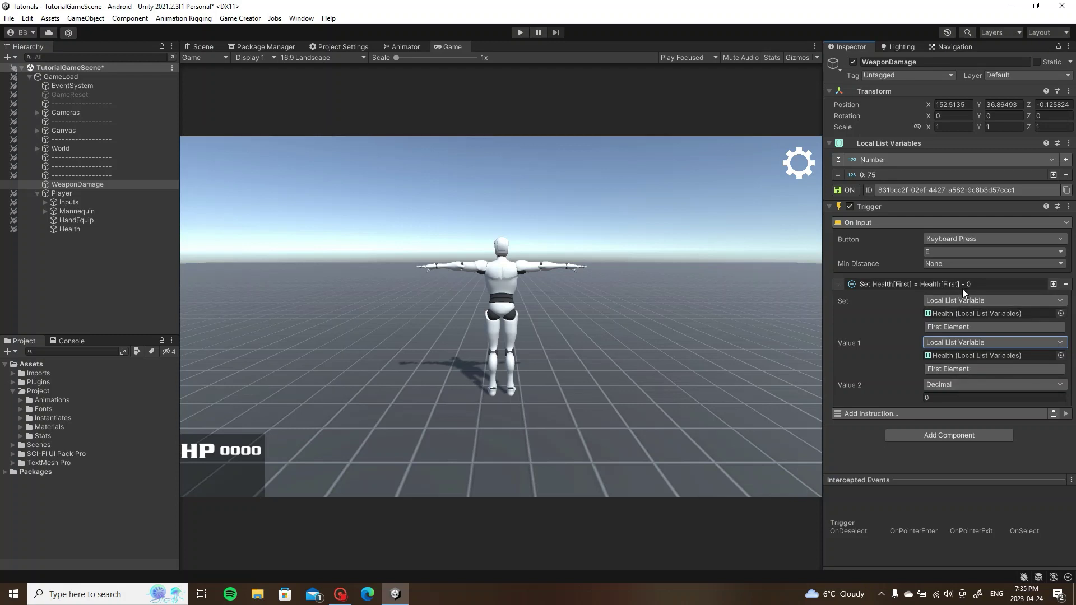
Step: Set Value 2 of the subtraction to a Local List Variable, assign WeaponDamage to it, and collapse the instruction
left_click(948, 383)
scroll(959, 369, "down", 2)
left_click(957, 369)
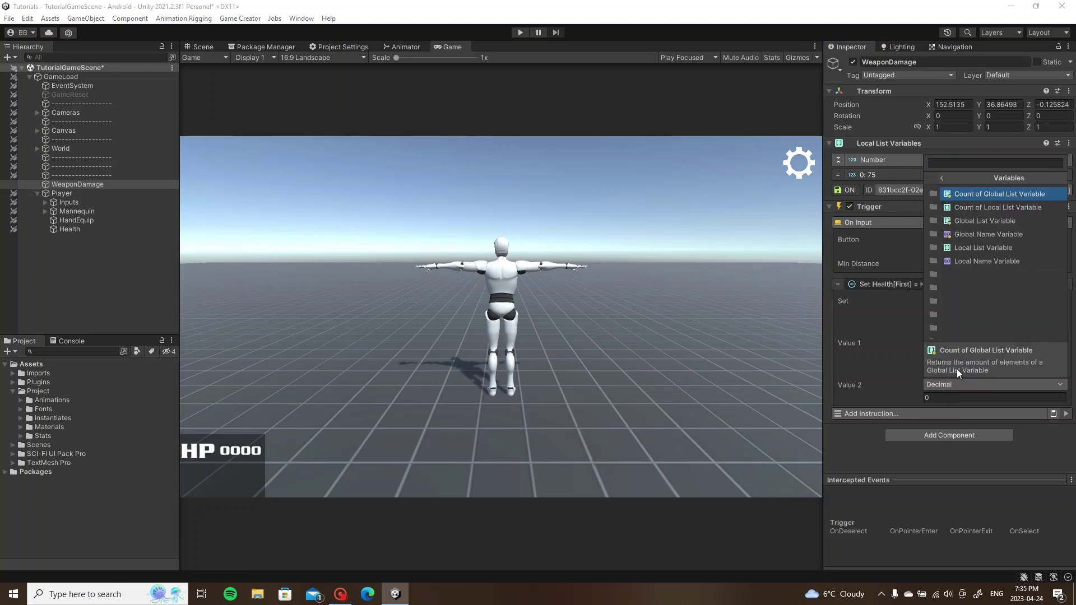
left_click(975, 259)
left_click_drag(83, 191, 983, 396)
left_click(962, 285)
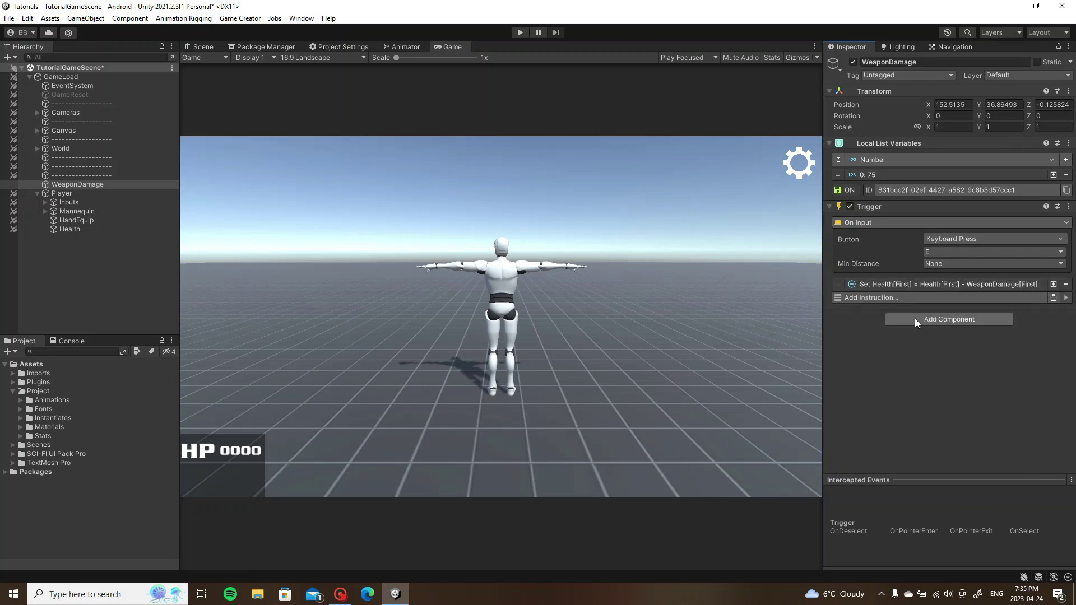
Step: Play-test the scene by firing the WeaponDamage trigger repeatedly while checking the HP display, and stop the game
left_click(521, 31)
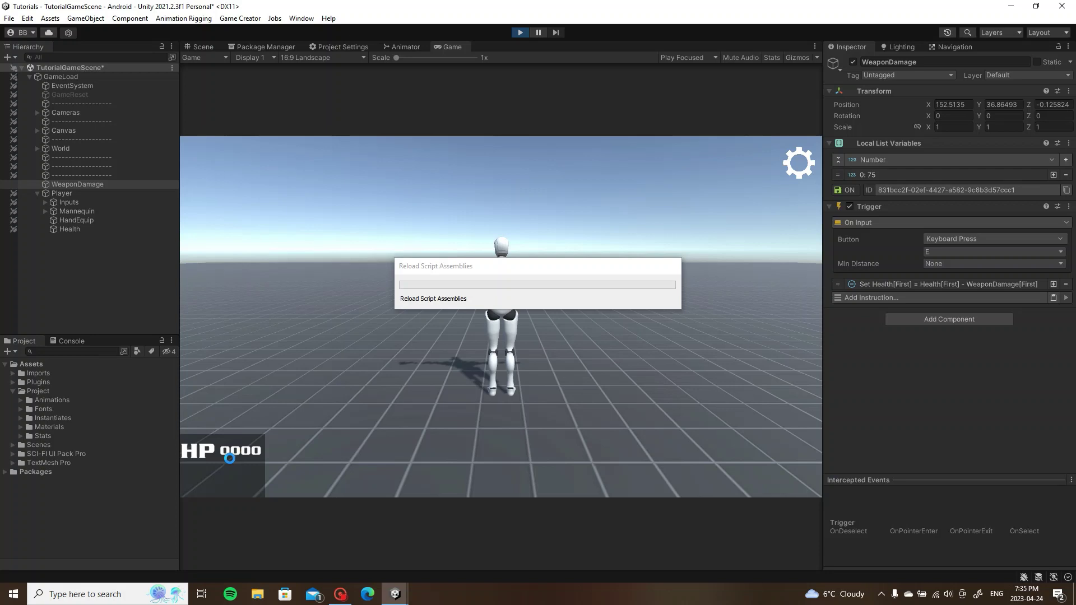
key("e")
key("e")
key("e")
key("e")
key("e")
key("e")
key("e")
key("e")
key("e")
key("e")
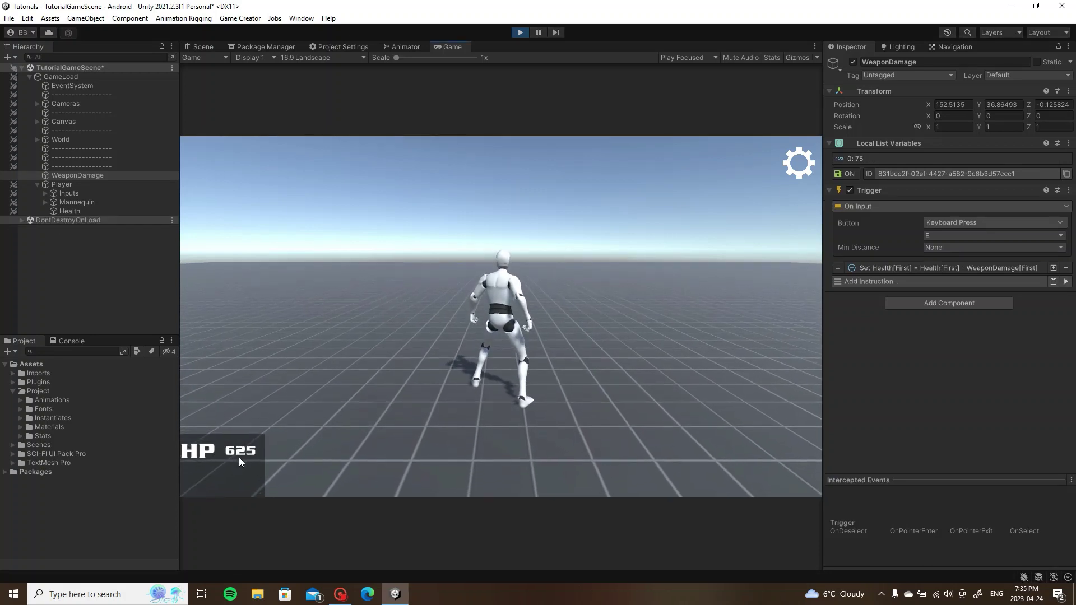
key("e")
key("e")
key("e")
key("e")
key("e")
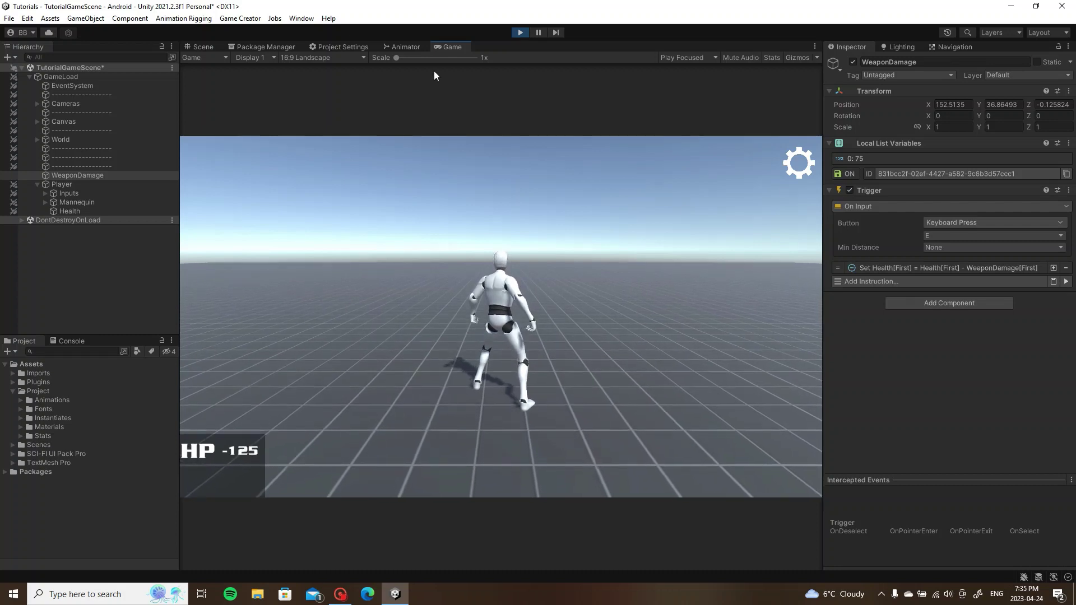
key("e")
key("e")
key("e")
key("e")
key("e")
key("e")
key("e")
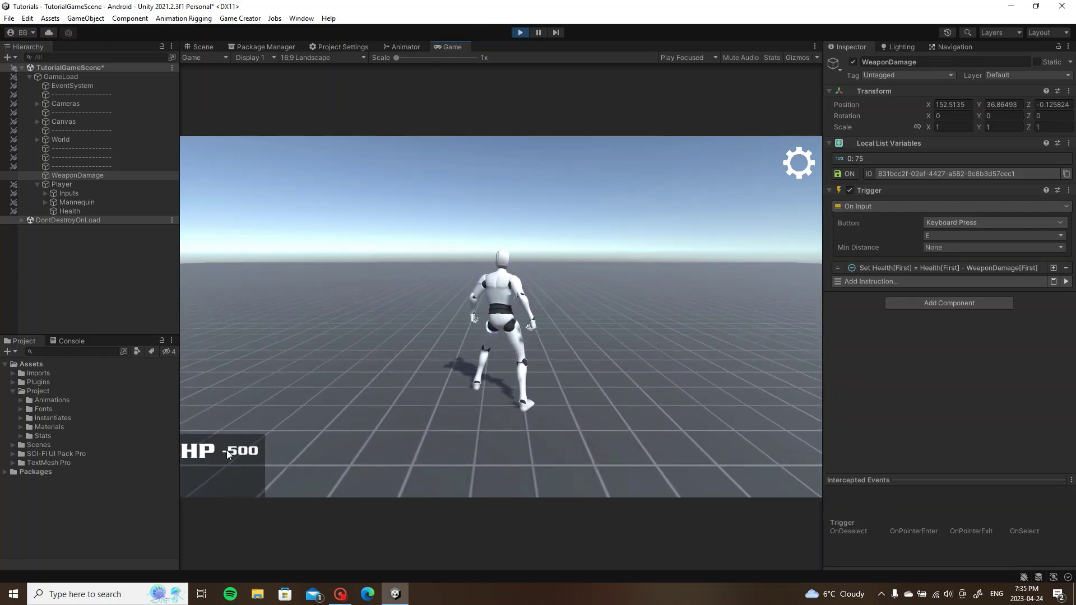
left_click(520, 32)
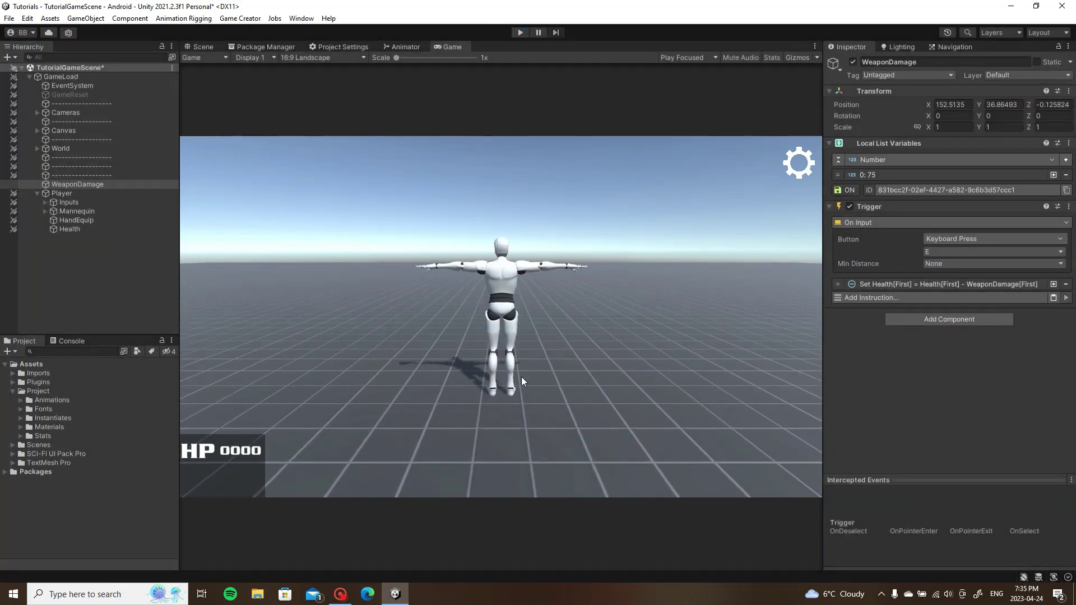
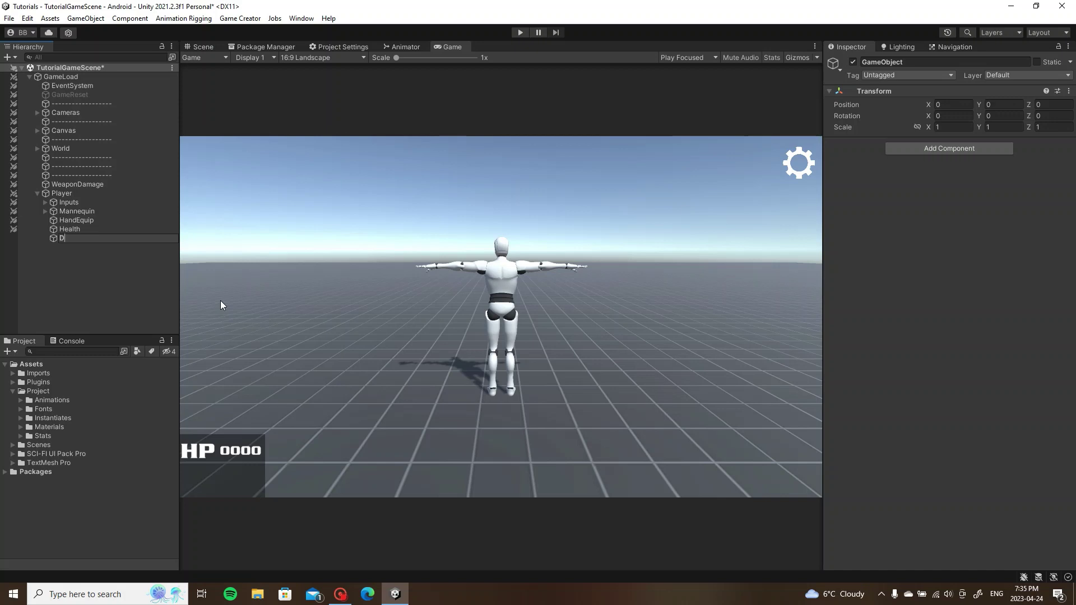
Step: Name the new child object of Player Death and give it a Trigger component with the On Update event
key("Return")
left_click(912, 150)
left_click(914, 184)
left_click(915, 161)
type("update")
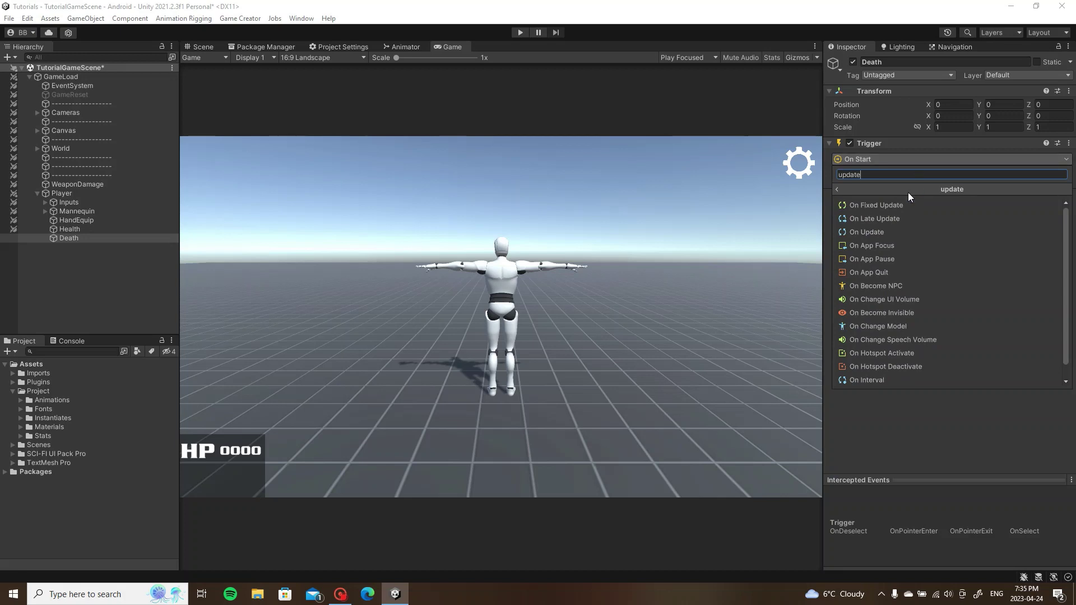
left_click(892, 232)
Step: Add a Run Conditions instruction to the Death trigger and assign it a Conditions component added to the same object
left_click(938, 180)
type("run")
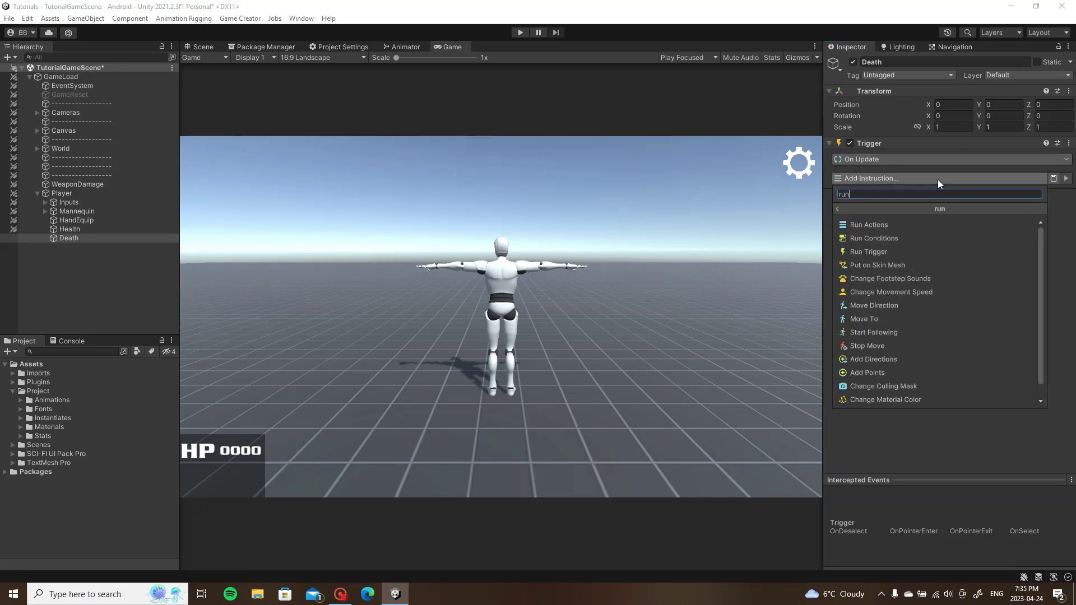
left_click(907, 227)
left_click(940, 255)
type("condit")
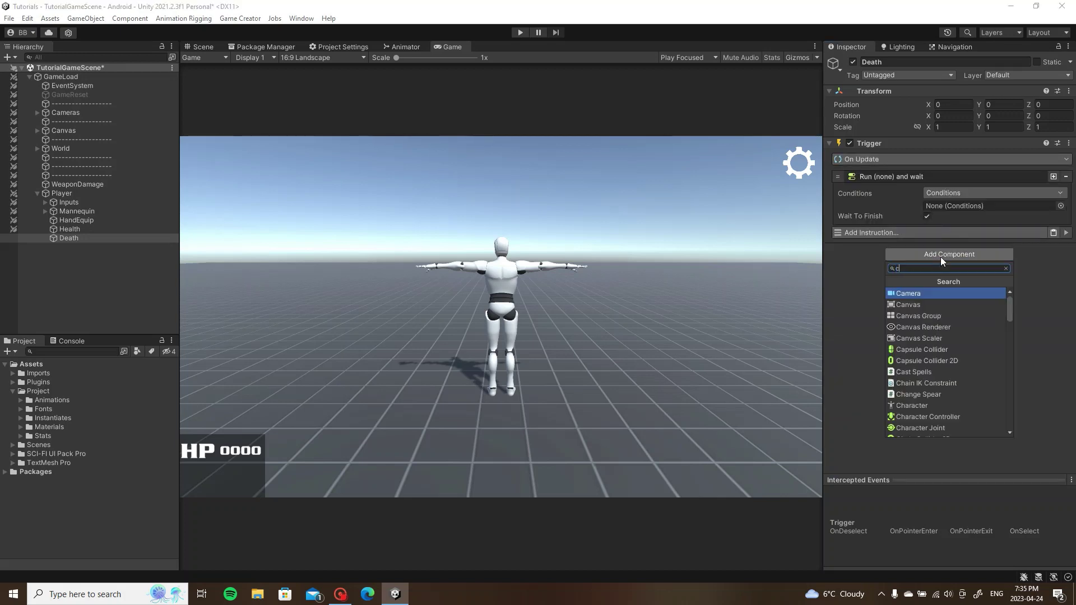
left_click(925, 293)
left_click_drag(875, 249, 976, 206)
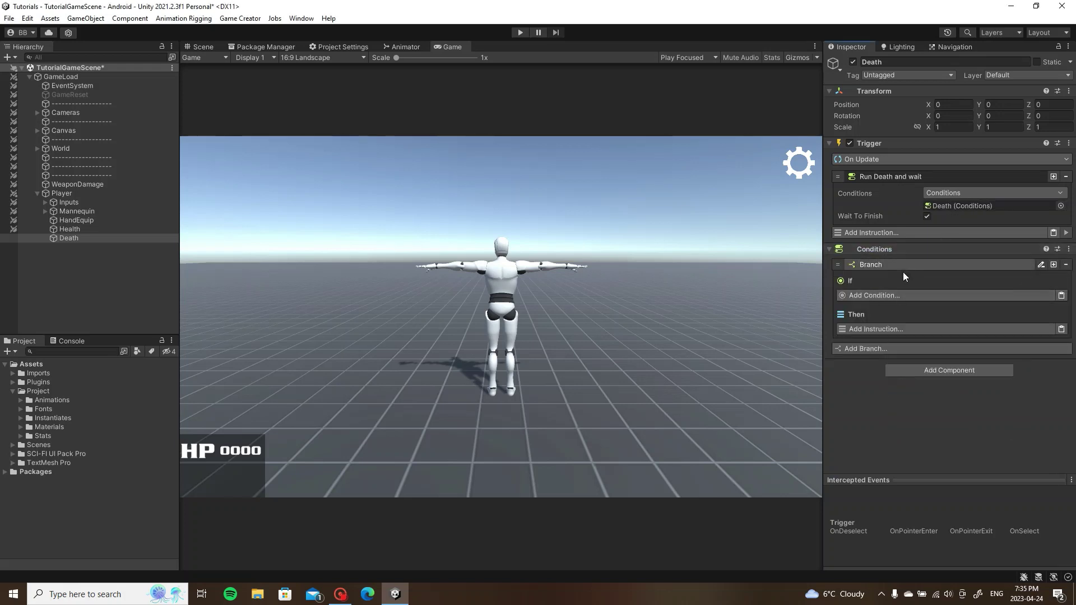
Step: Add an arithmetic Compare Decimal condition to the If section of the Death branch
left_click(869, 294)
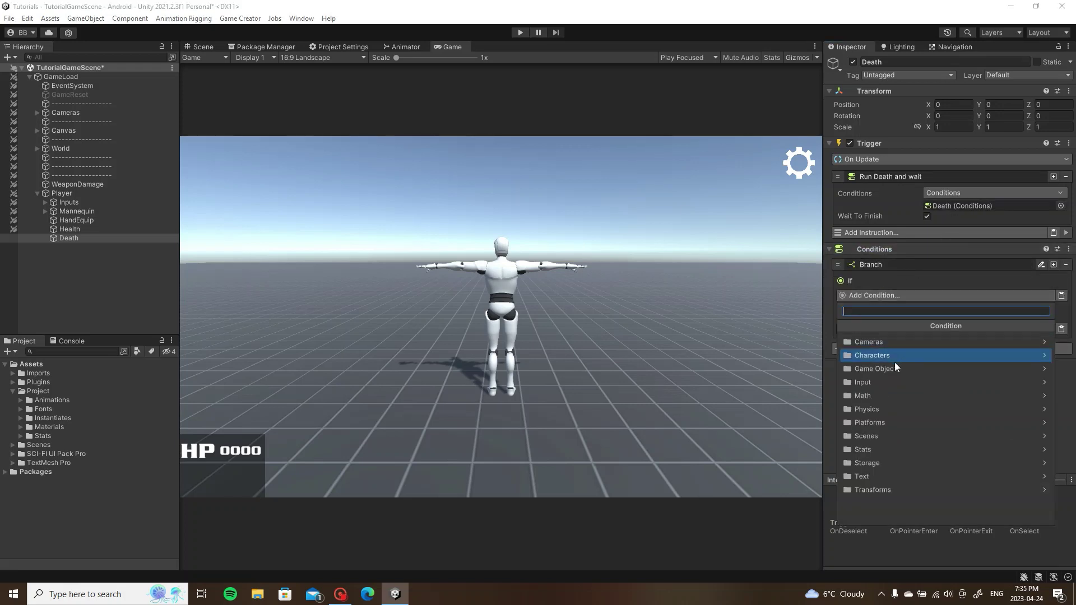
left_click(889, 394)
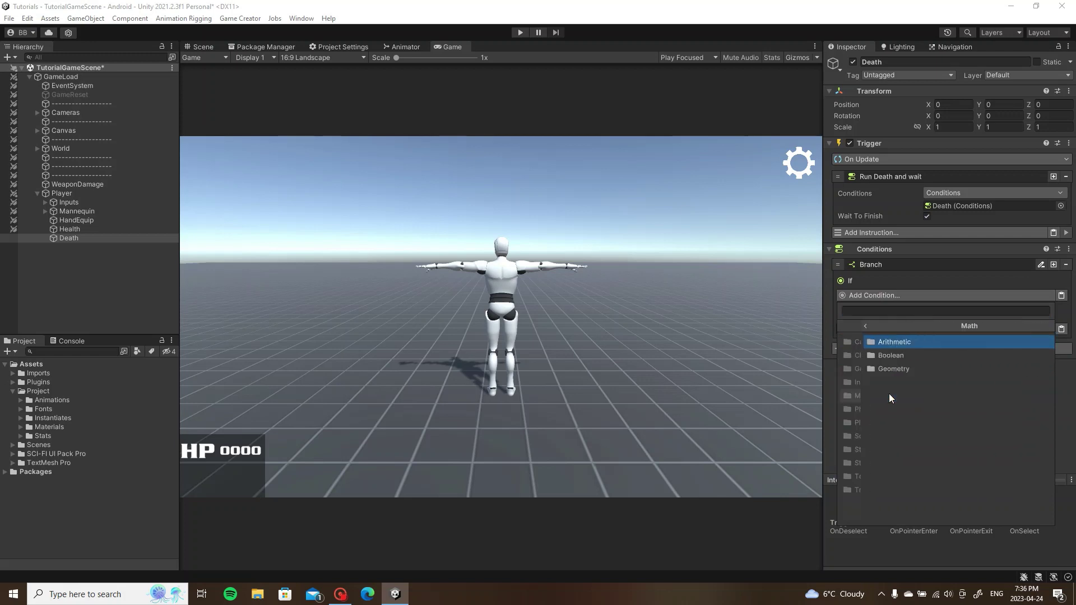
left_click(886, 342)
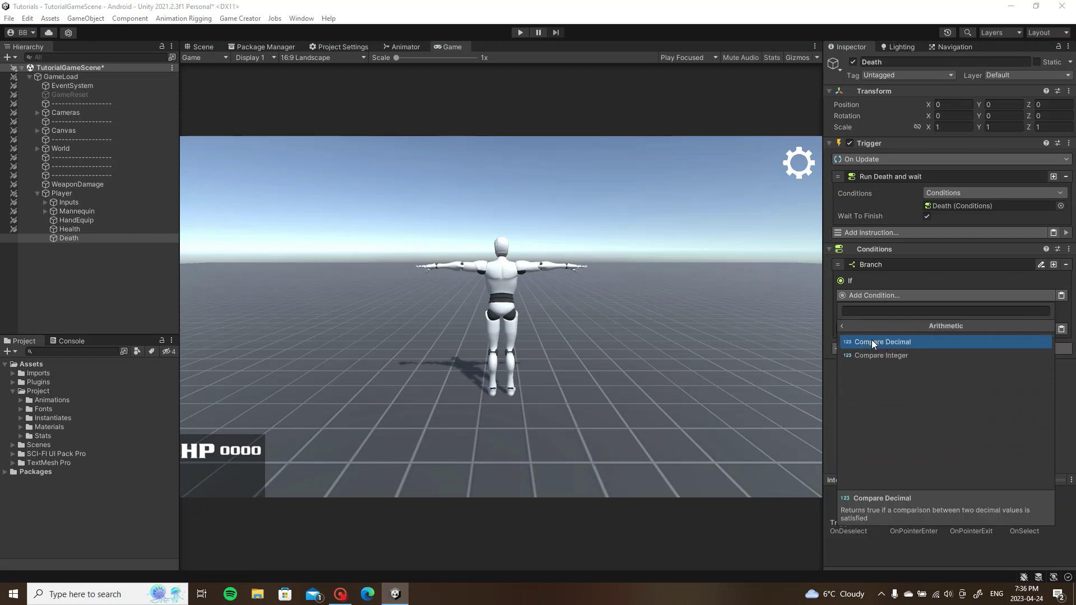
left_click(873, 342)
Step: Set the compared value to a Local List Variable and assign the Player's Health object to it
left_click(953, 308)
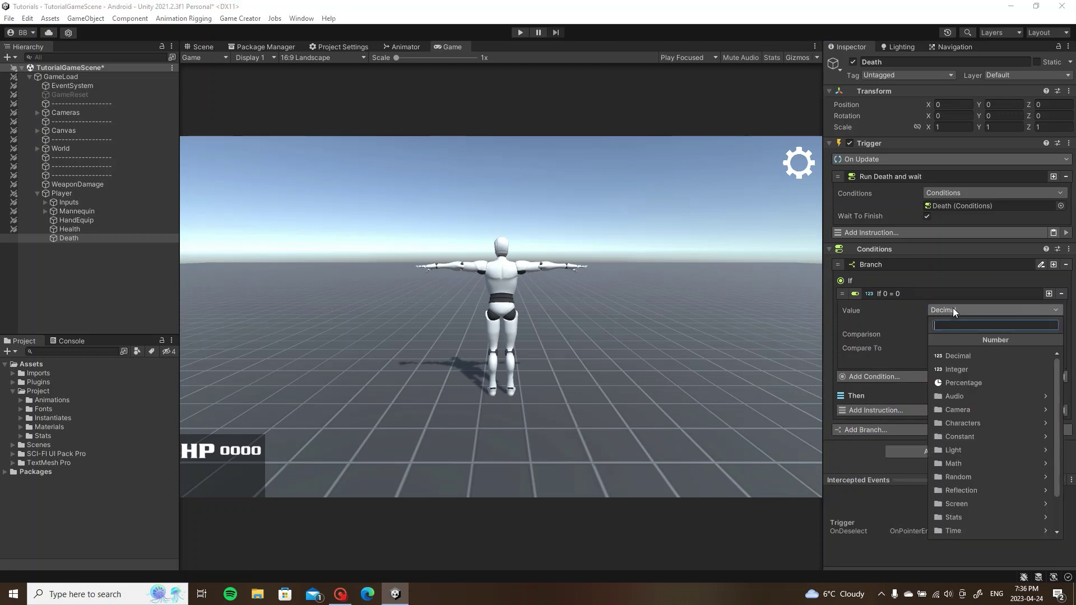
scroll(1004, 516, "down", 2)
left_click(972, 529)
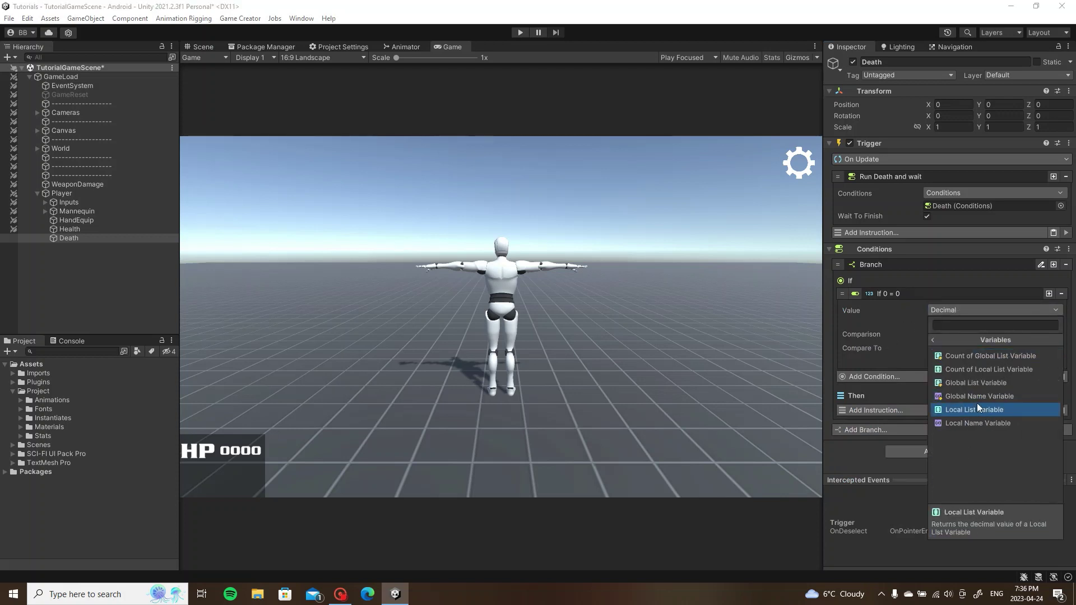
left_click(977, 409)
mouse_move(130, 229)
left_mouse_down()
mouse_move(987, 321)
mouse_move(949, 322)
left_mouse_up()
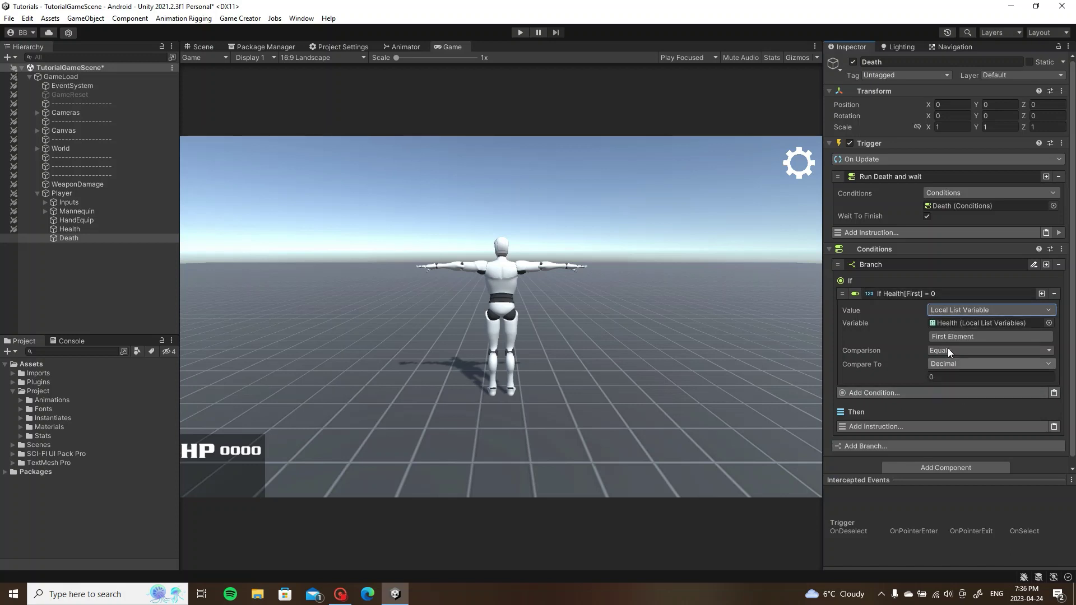
left_click(909, 291)
Step: Add a Start Ragdoll instruction for the Player to the Then section of the Death branch
left_click(905, 340)
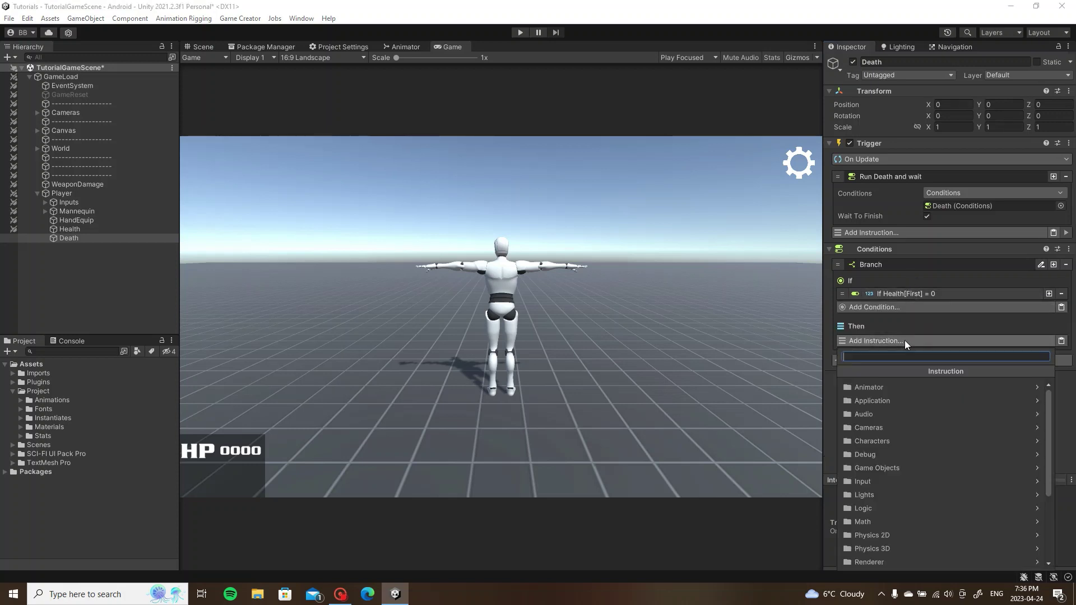
type("ragd")
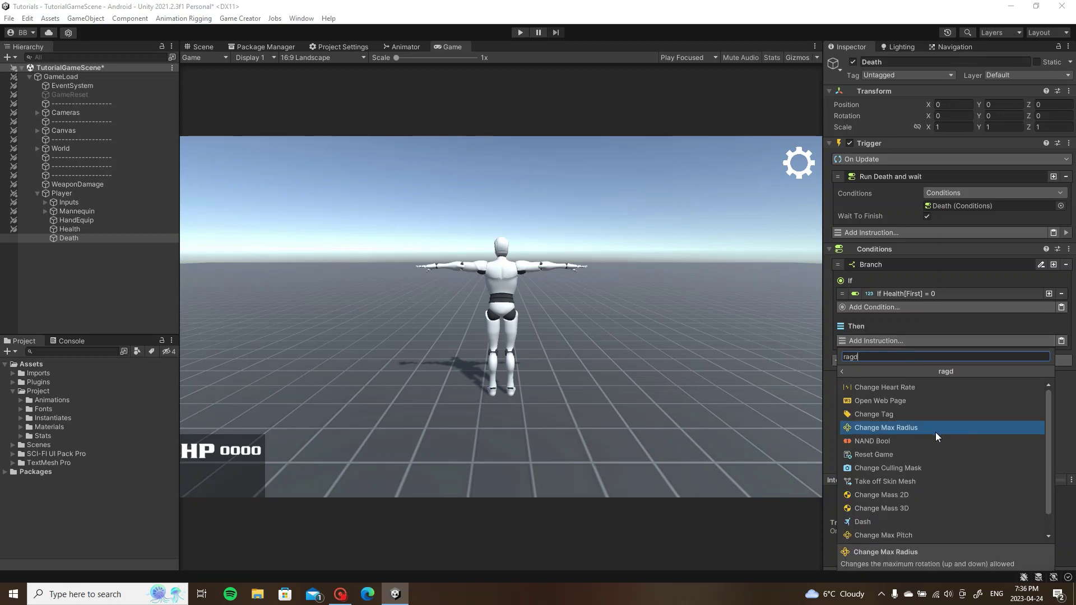
type("oll")
left_click(952, 400)
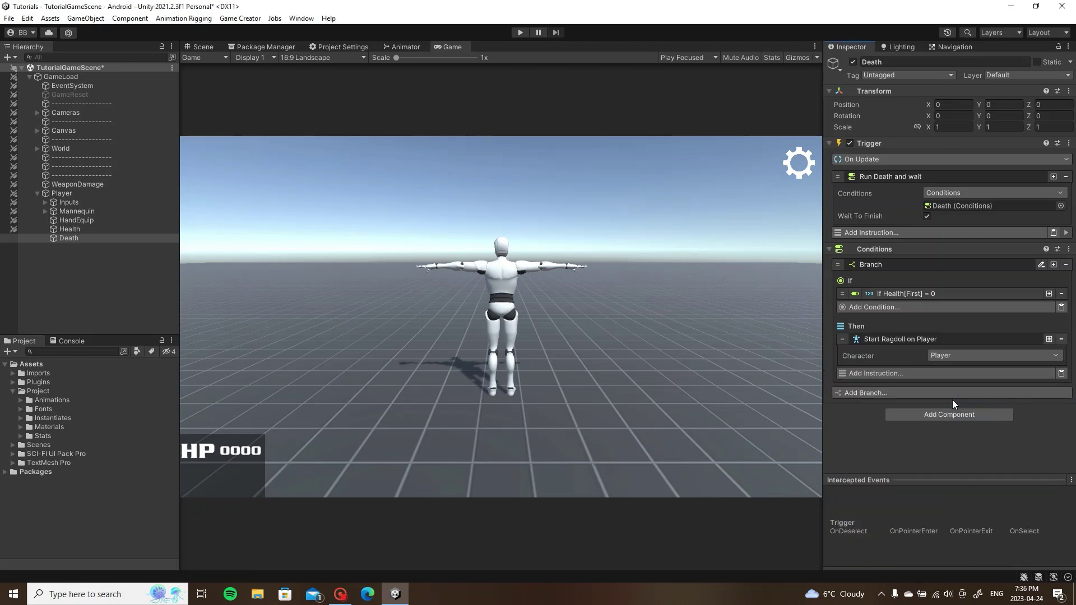
left_click(954, 339)
Step: Add an arithmetic Set Number instruction to the Then section of the Death branch
left_click(940, 350)
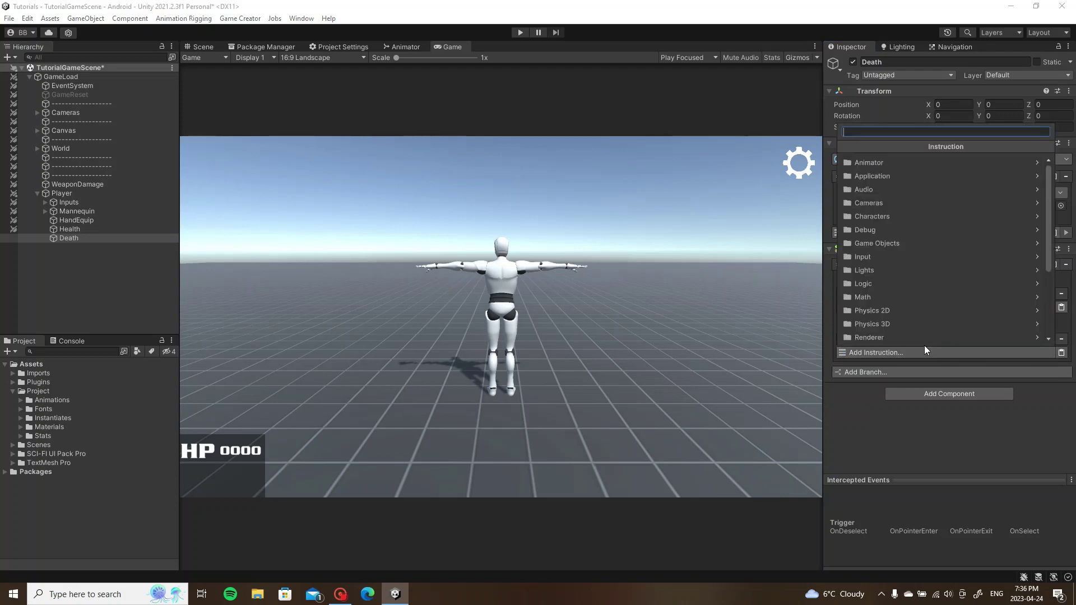
left_click(899, 297)
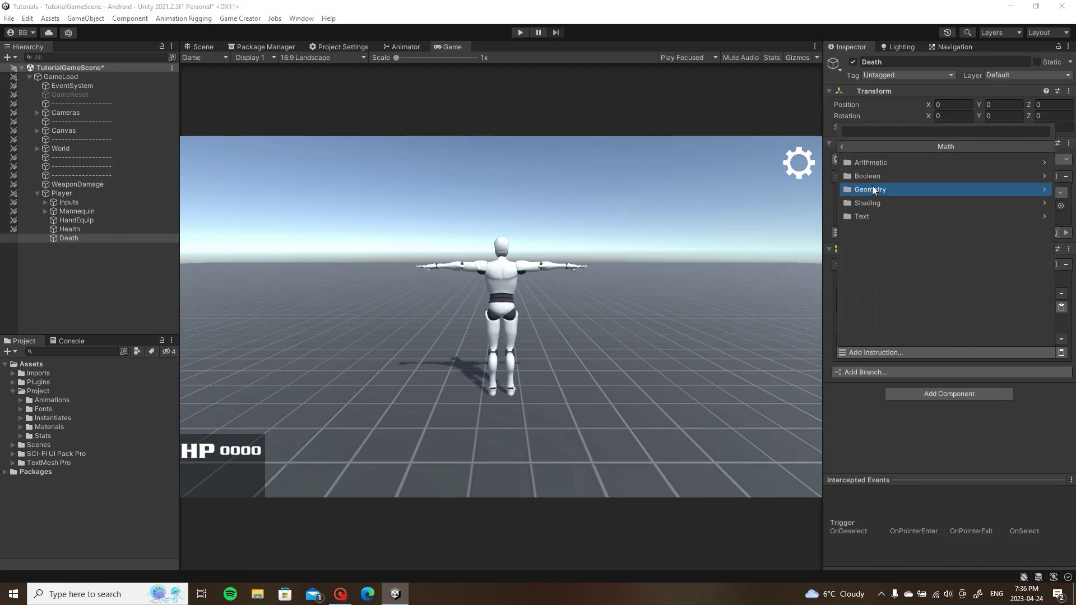
left_click(869, 162)
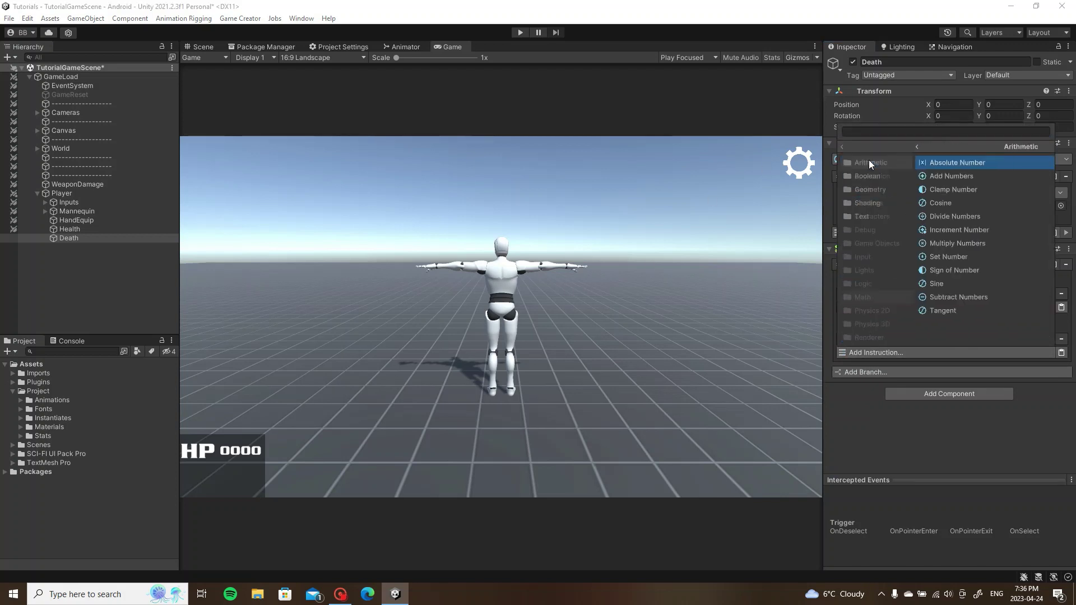
left_click(878, 256)
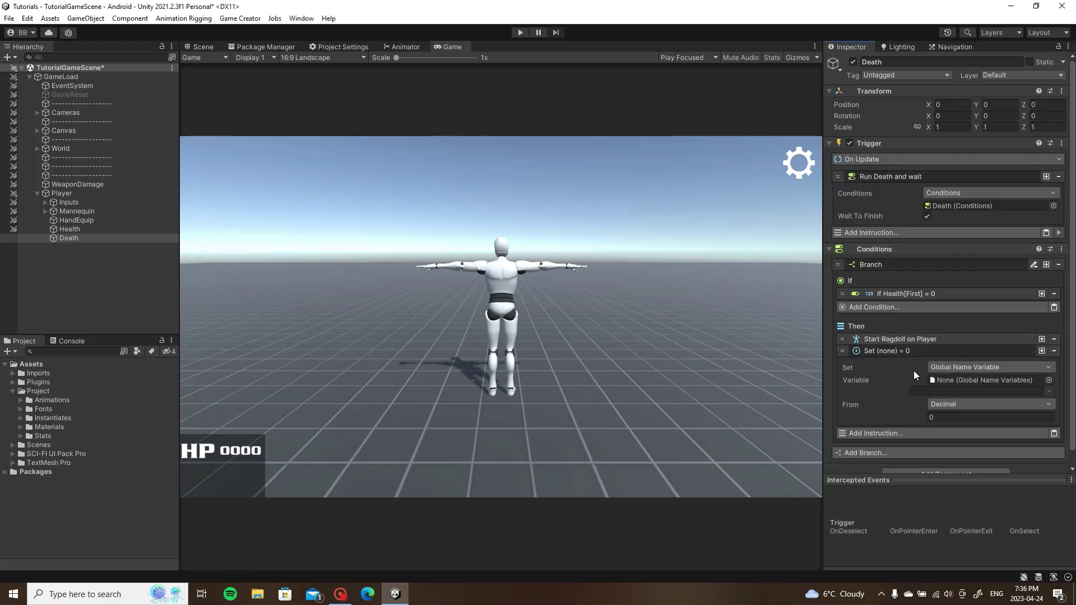
Step: Make the Set Number instruction target the Health Local List Variable and move it above the Start Ragdoll instruction
left_click(982, 366)
left_click(962, 257)
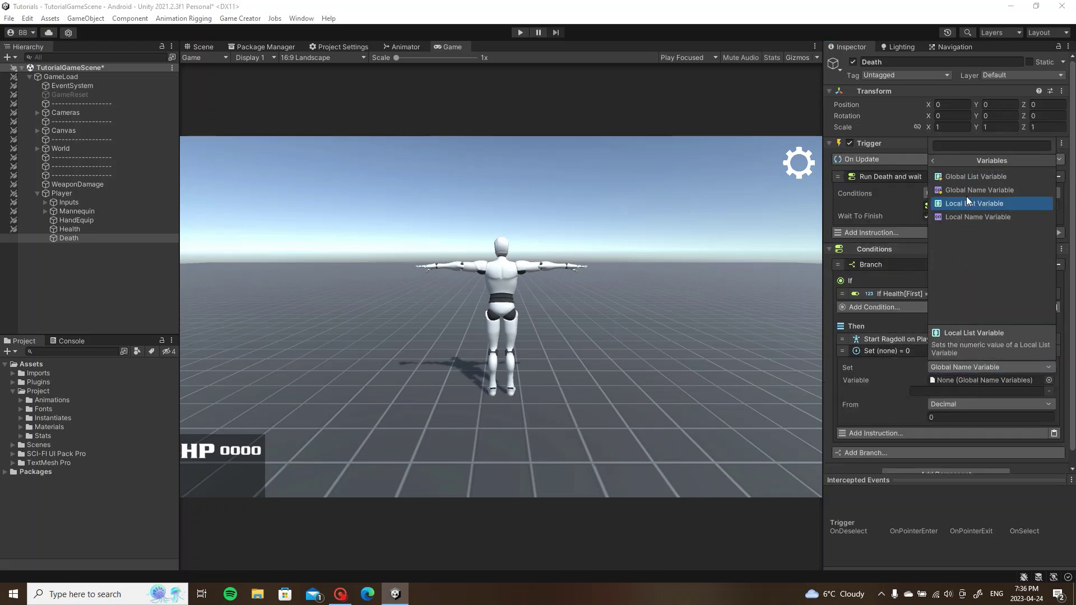
left_click(964, 203)
left_click_drag(944, 359, 962, 380)
left_click(887, 350)
left_click_drag(842, 351, 840, 335)
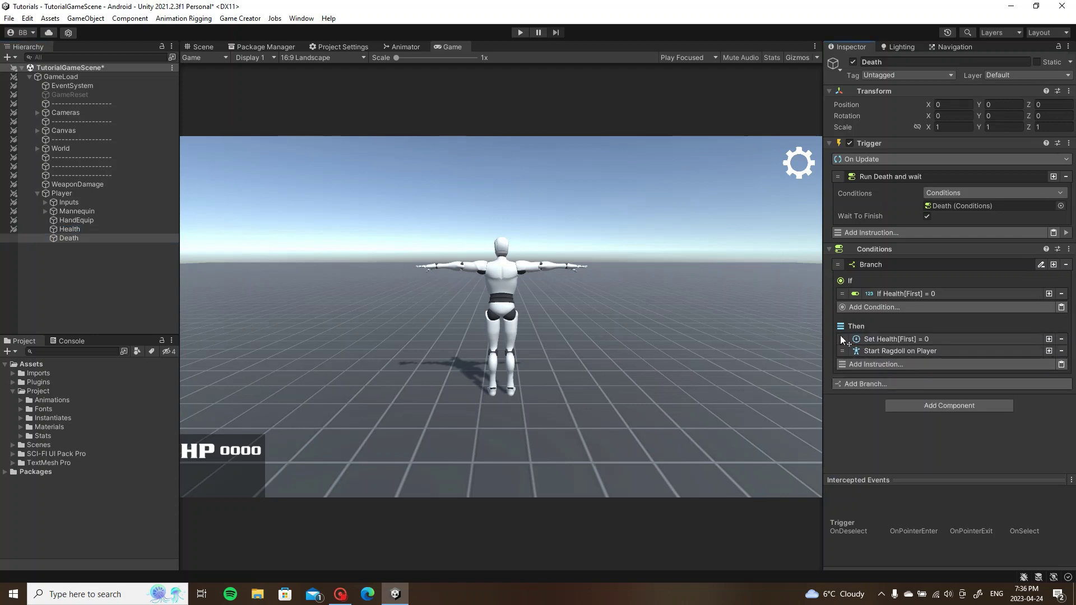
Step: Save the scene, play-test the Death logic by taking weapon damage, and stop the game
key("ctrl+s")
left_click(521, 32)
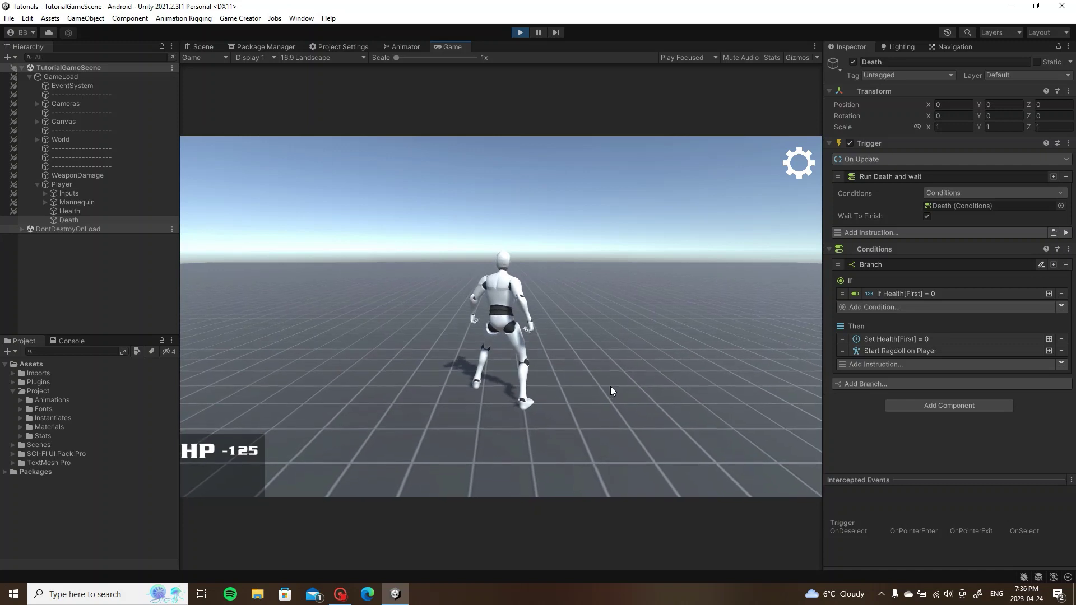
left_click(520, 32)
Step: Change the comparison of the Health condition in the Death branch to Less Or Equal
left_click(918, 292)
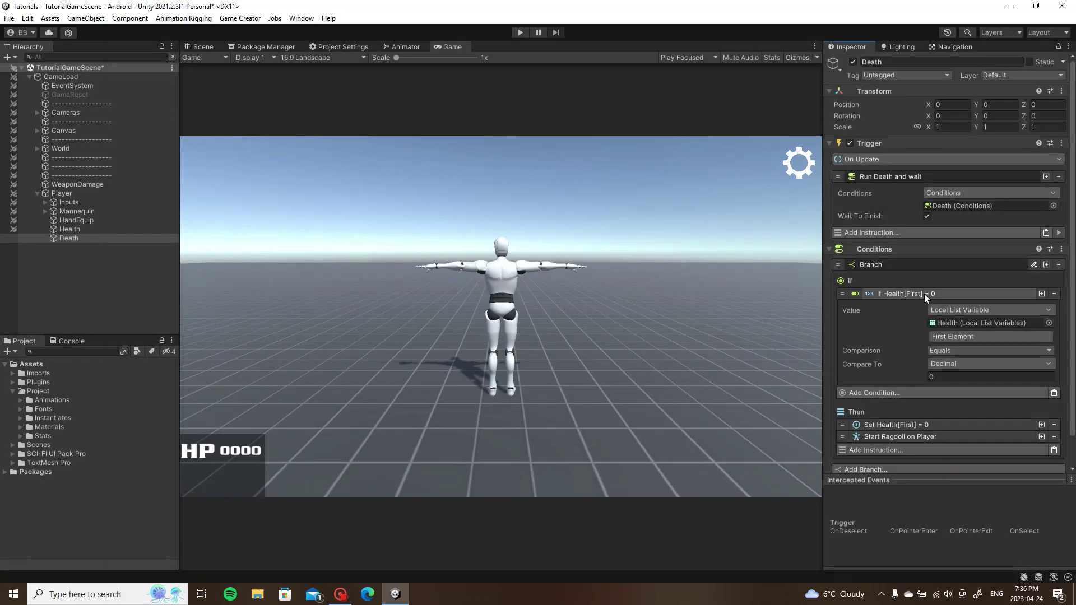
left_click(944, 351)
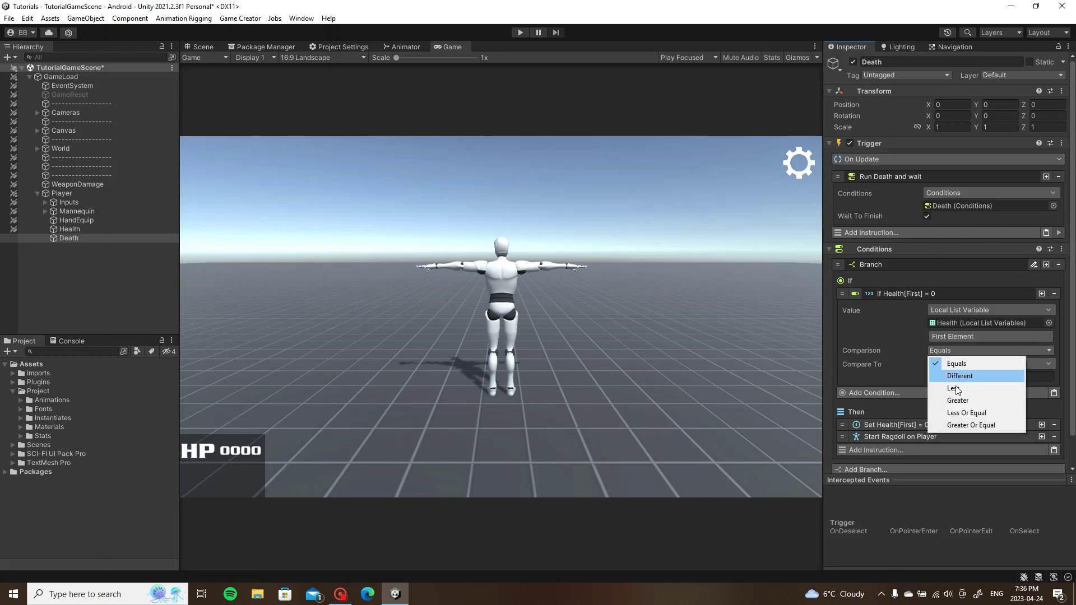
left_click(968, 418)
left_click(920, 290)
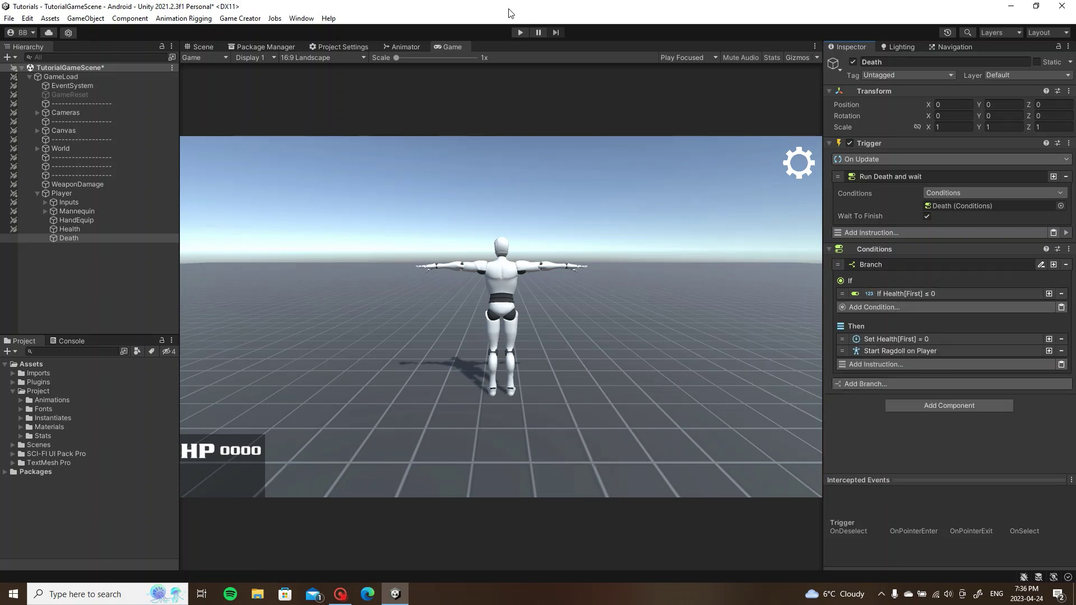
Step: Play-test the Death logic by damaging the player until health runs out, and stop the game
left_click(520, 33)
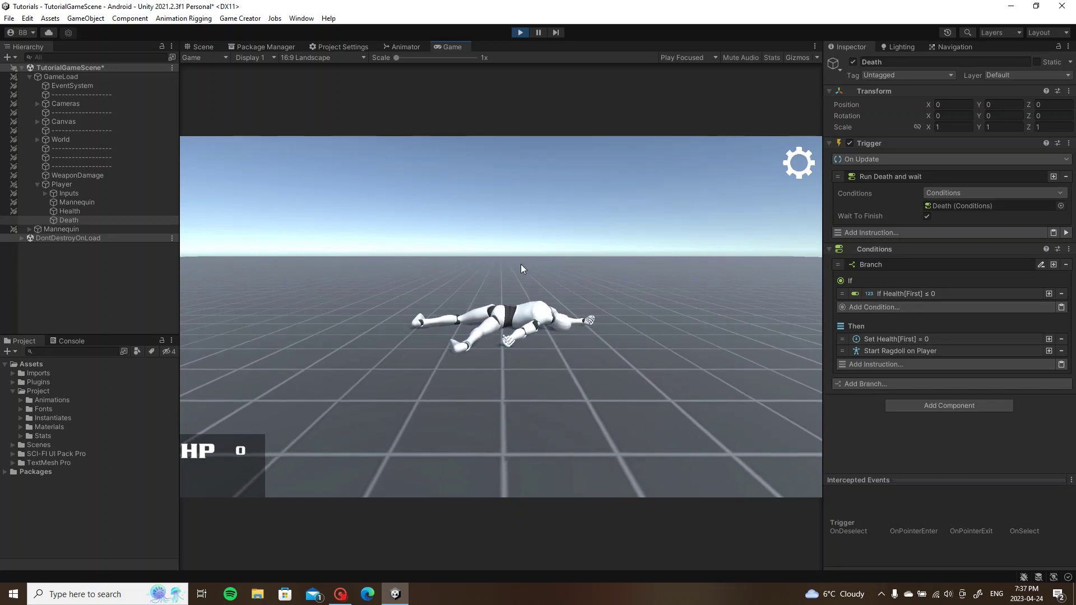
left_click(525, 31)
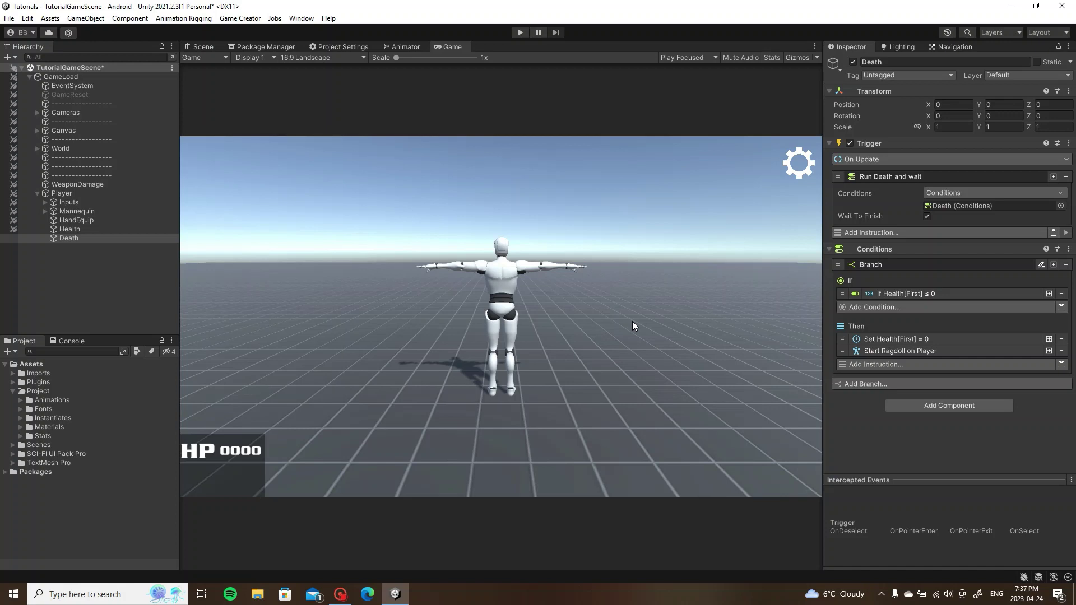
left_click(85, 278)
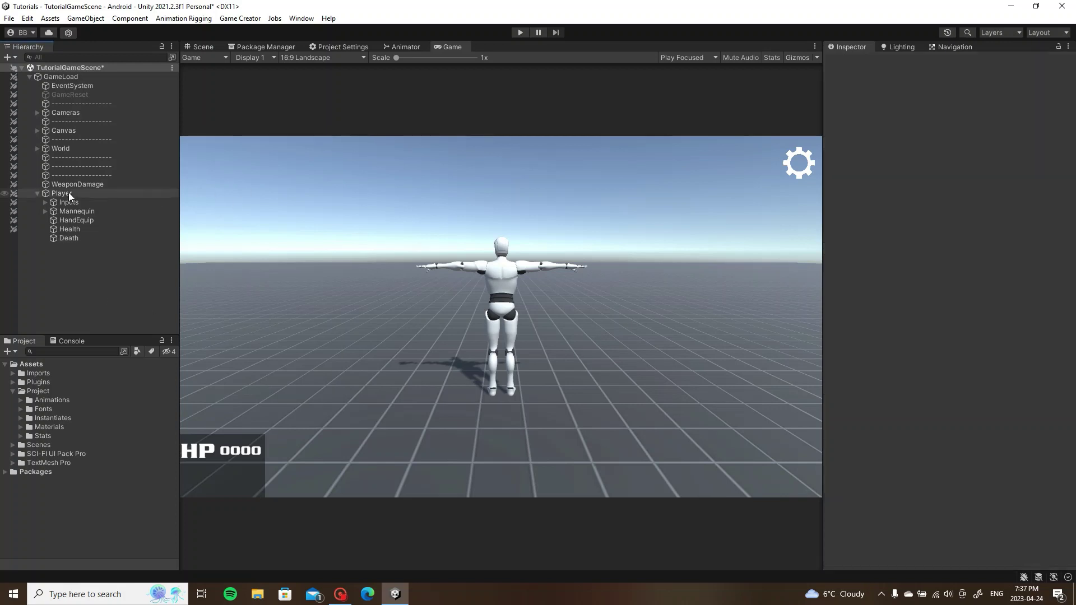
left_click(37, 193)
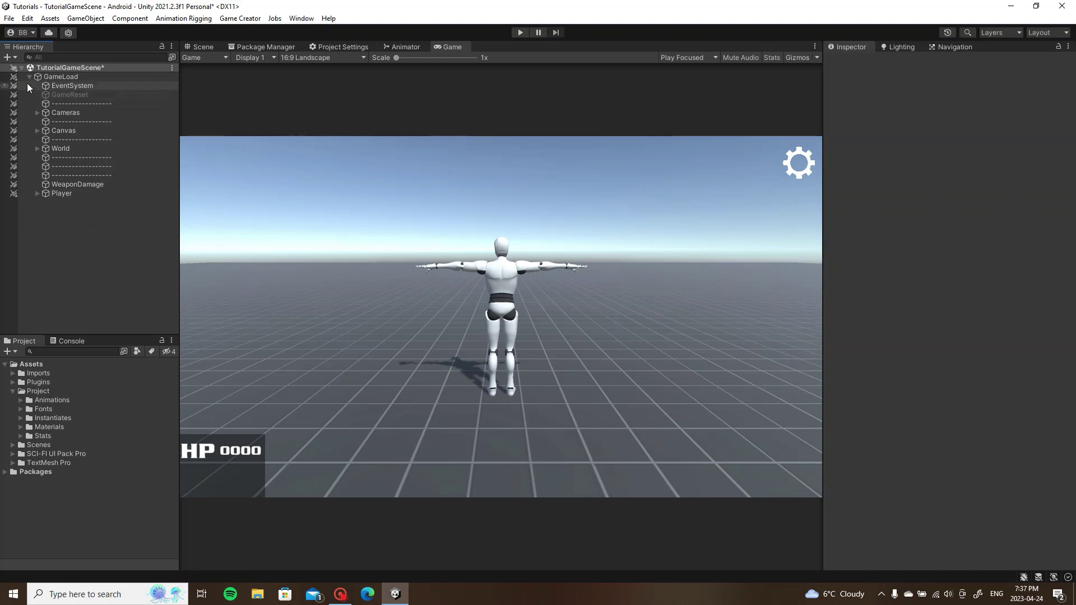
left_click(37, 193)
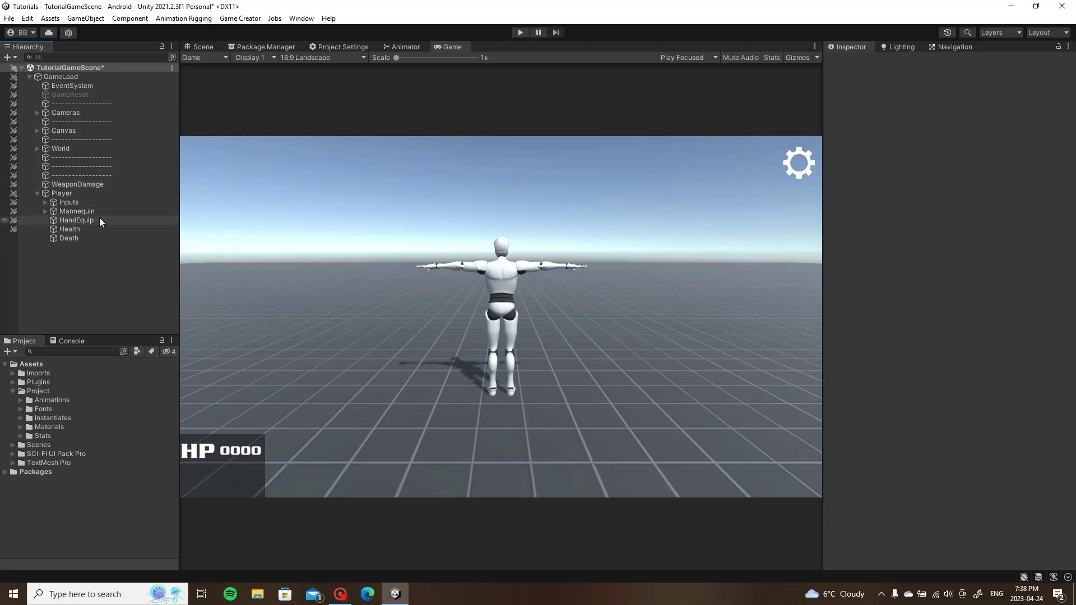
left_click(38, 193)
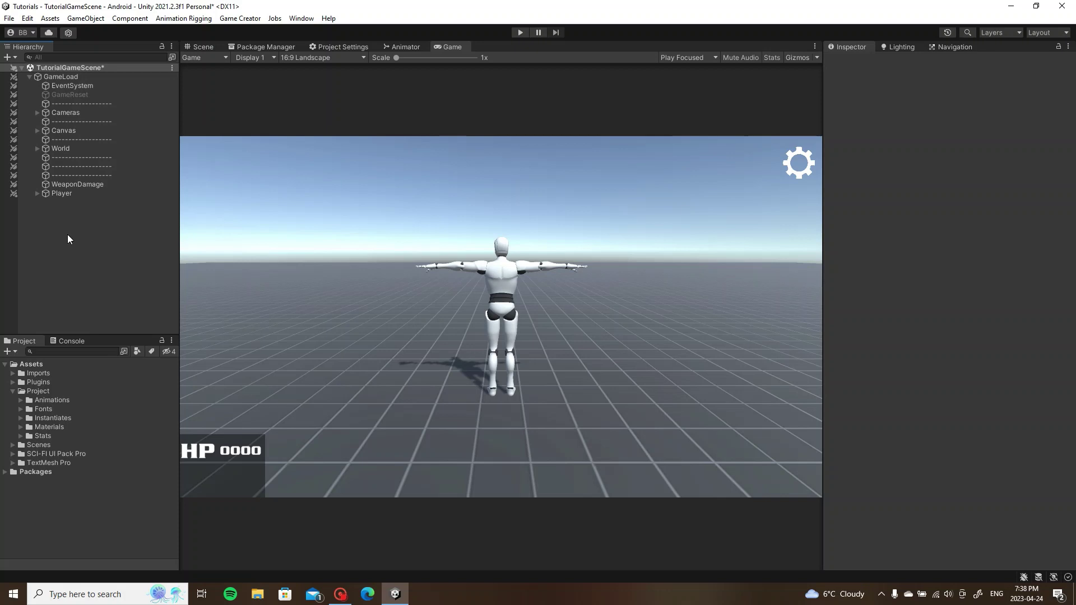